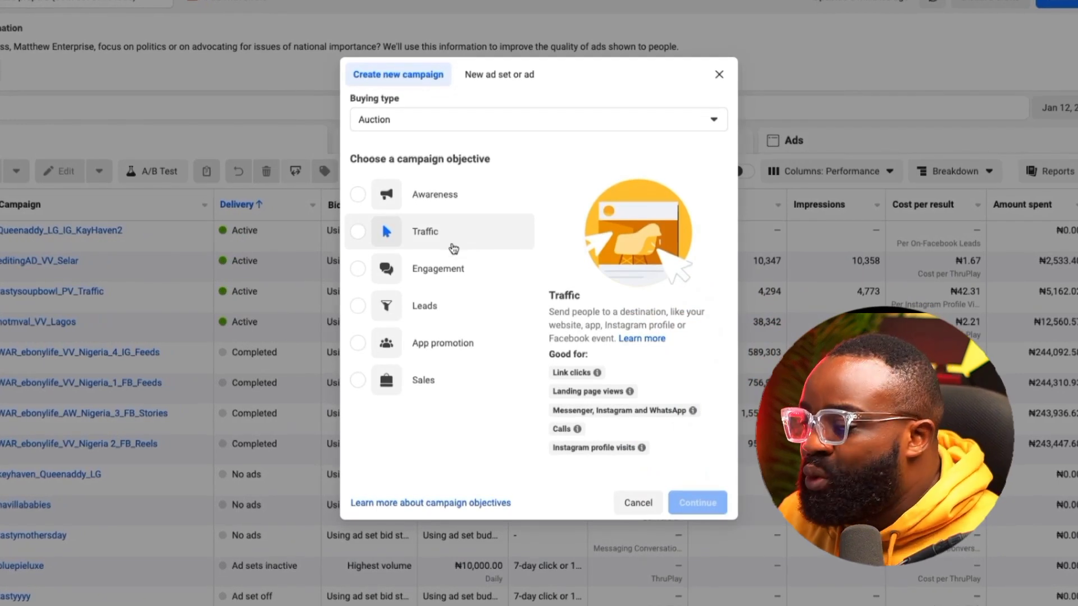
Create a new campaign with the Engagement objective, using the manual engagement campaign setup
{"action": "left_click", "coordinate": [458, 269]}
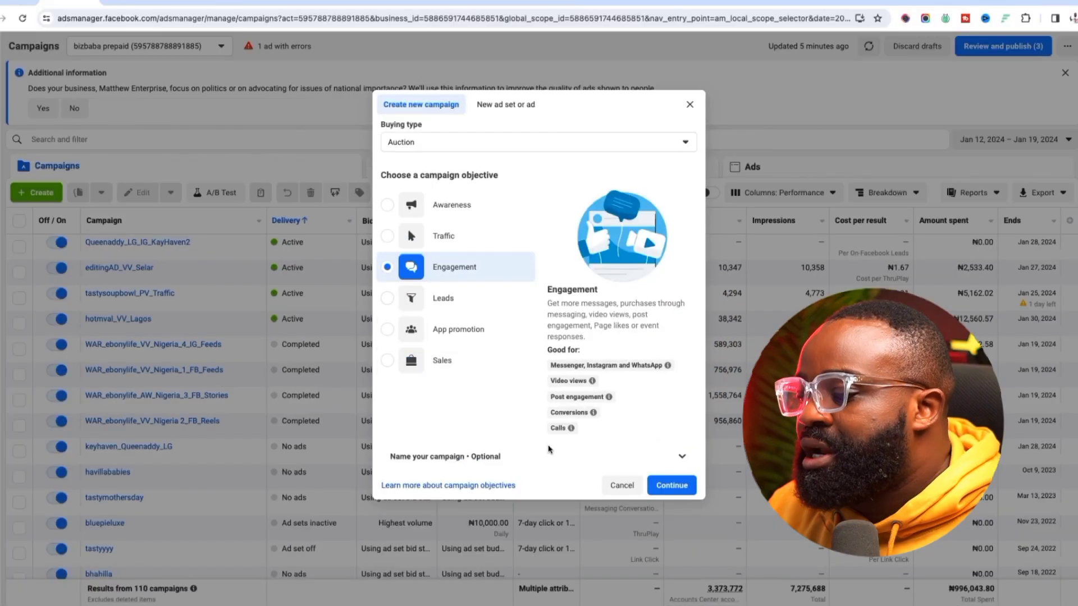
{"action": "left_click", "coordinate": [531, 457]}
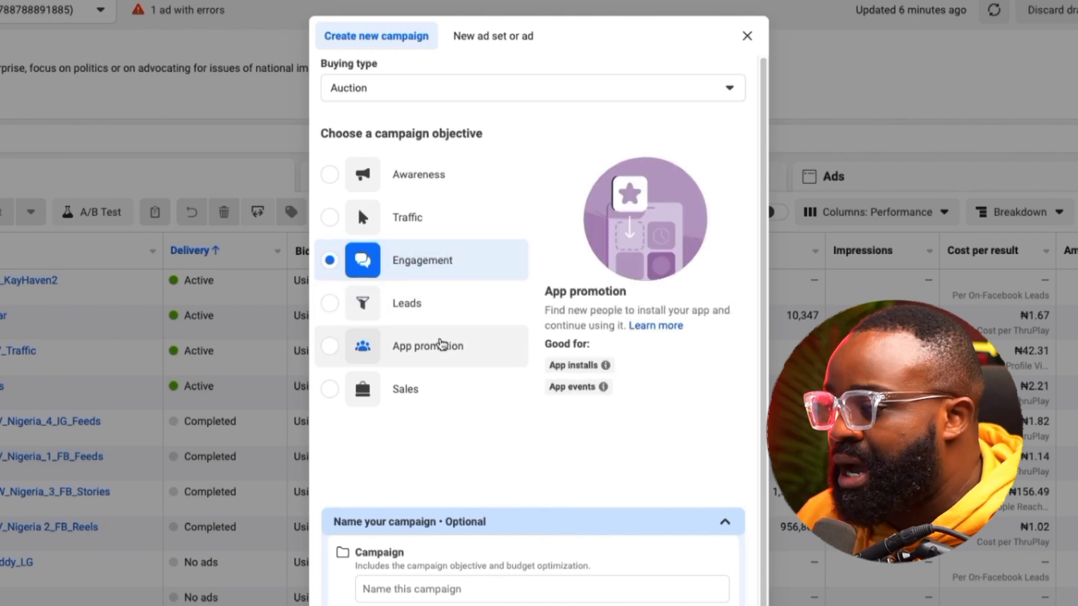
{"action": "scroll", "coordinate": [517, 296], "scroll_direction": "down", "scroll_amount": 1}
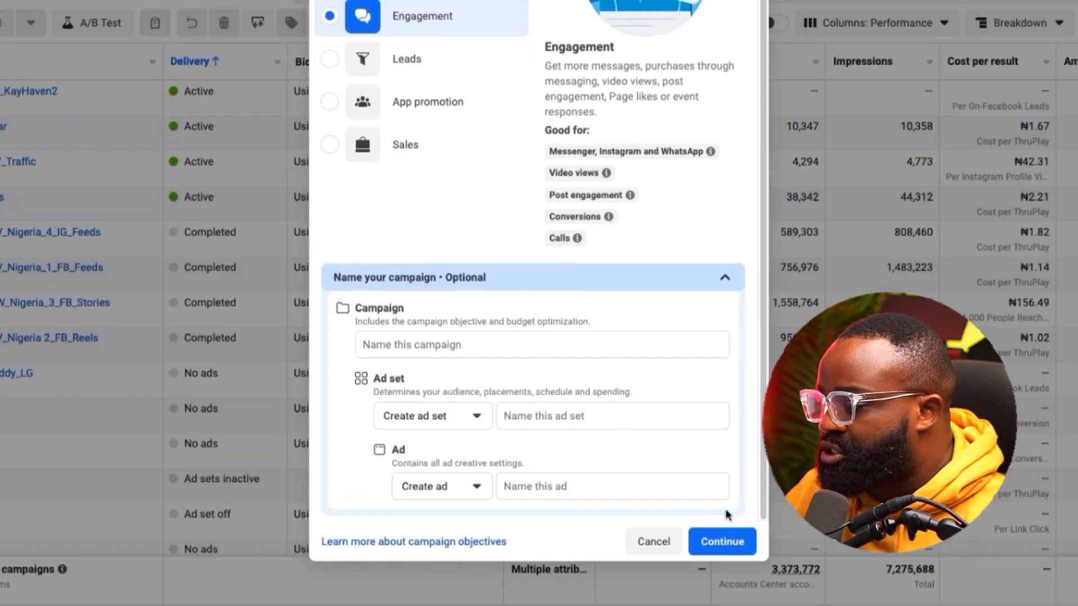
{"action": "left_click", "coordinate": [736, 542]}
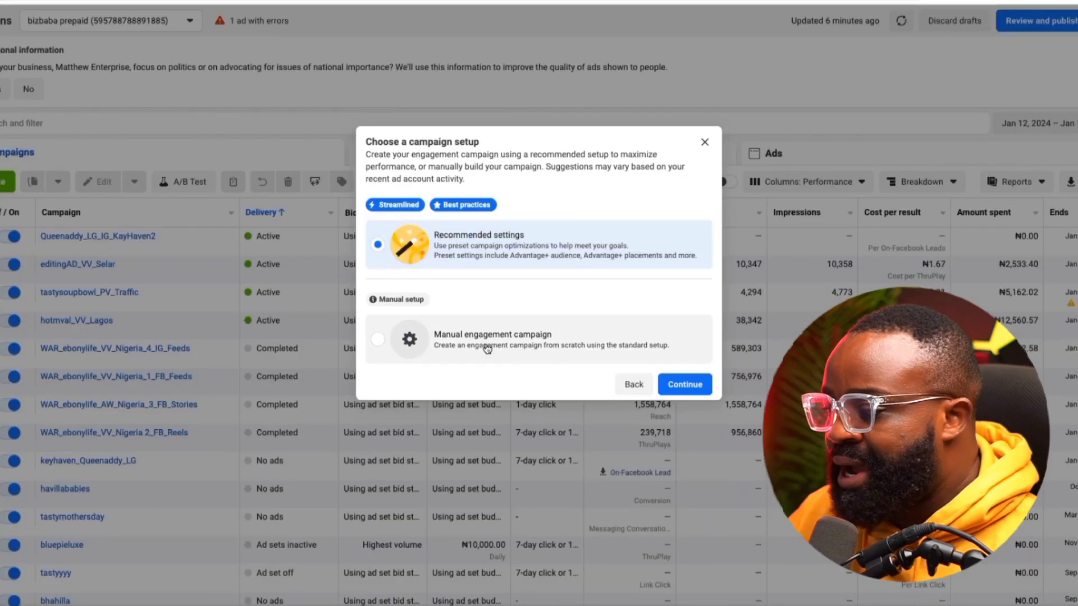
{"action": "left_click", "coordinate": [488, 347]}
{"action": "left_click", "coordinate": [685, 384]}
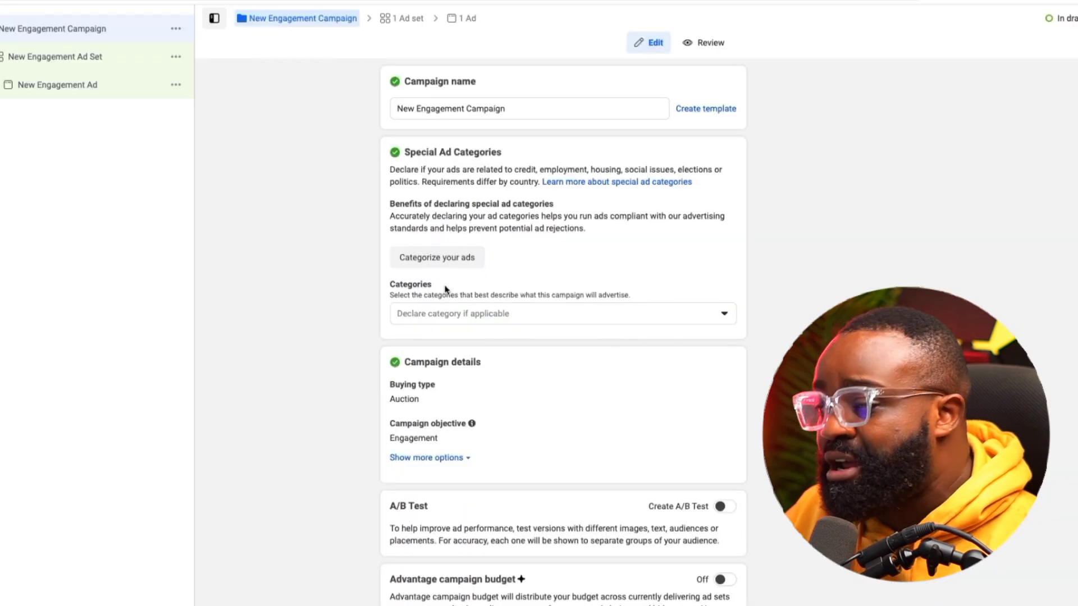
Open the New Engagement Ad Set and set its conversion location to Messaging apps
{"action": "scroll", "coordinate": [393, 348], "scroll_direction": "down", "scroll_amount": 1}
{"action": "scroll", "coordinate": [468, 292], "scroll_direction": "up", "scroll_amount": 1}
{"action": "left_click", "coordinate": [101, 58]}
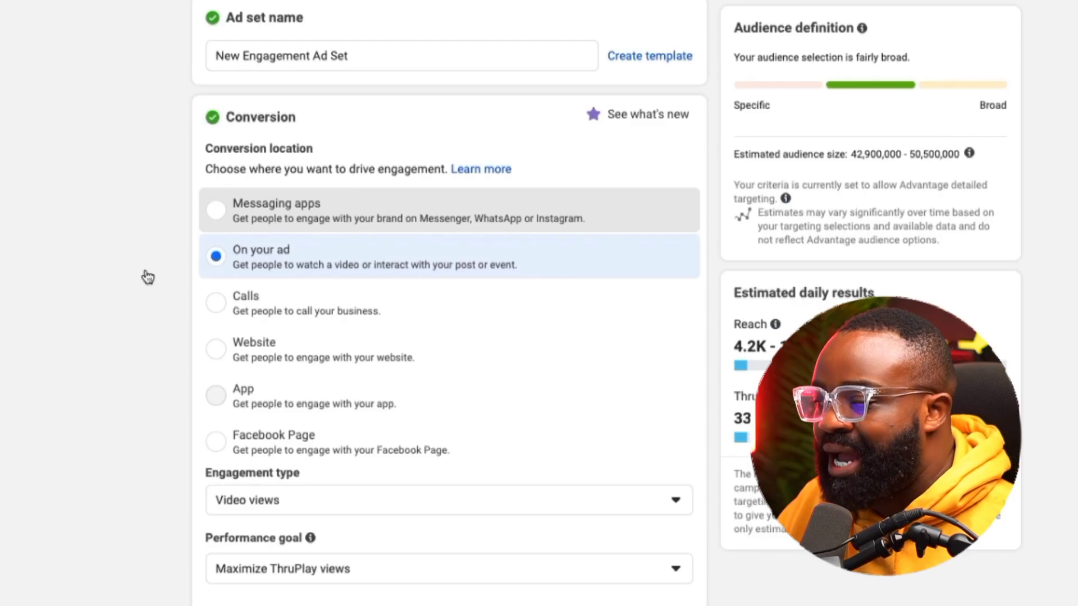
{"action": "left_click", "coordinate": [264, 216]}
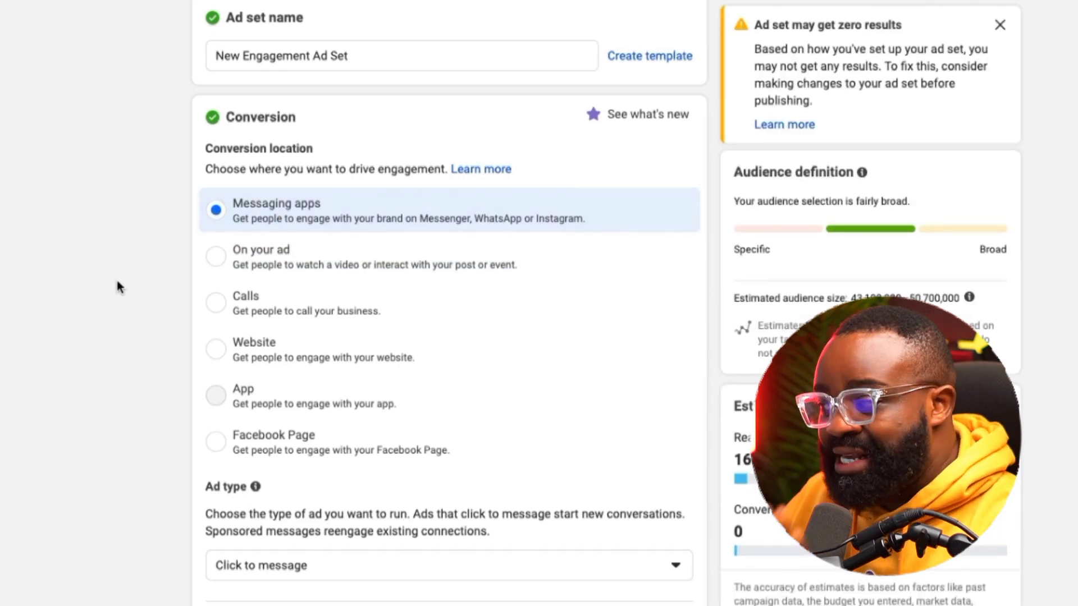
Check the available ad type options for the messaging ad set without changing the selection
{"action": "scroll", "coordinate": [170, 402], "scroll_direction": "down", "scroll_amount": 2}
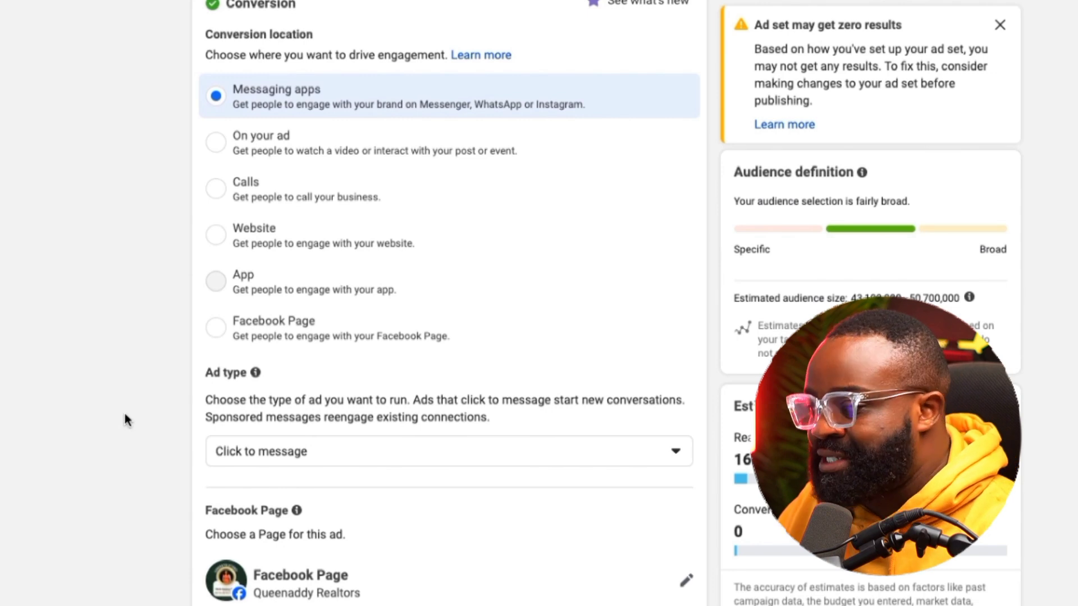
{"action": "scroll", "coordinate": [126, 415], "scroll_direction": "down", "scroll_amount": 1}
{"action": "scroll", "coordinate": [166, 377], "scroll_direction": "up", "scroll_amount": 1}
{"action": "scroll", "coordinate": [163, 397], "scroll_direction": "down", "scroll_amount": 1}
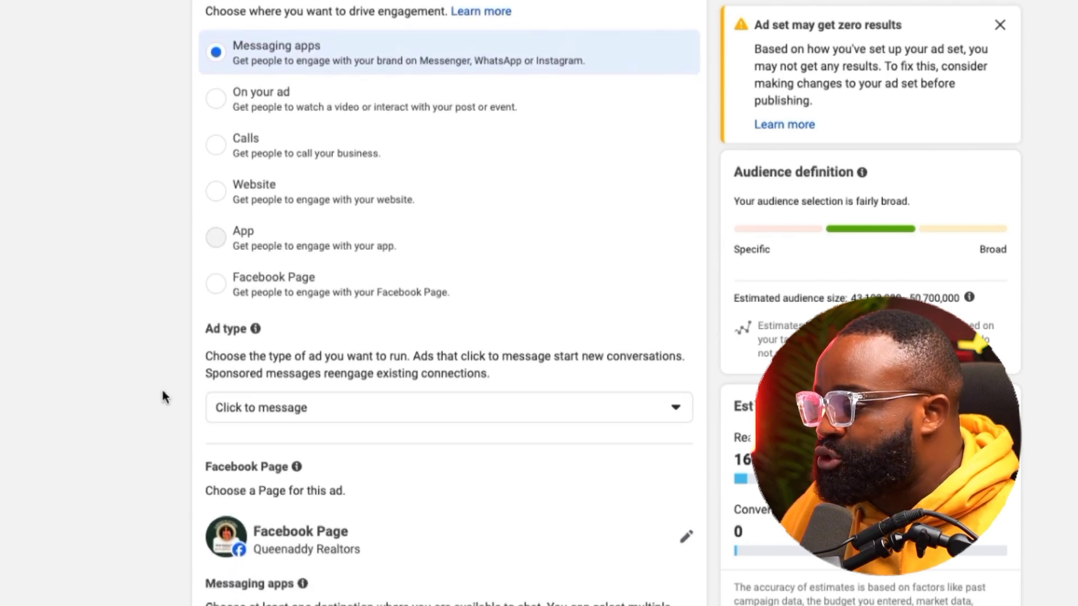
{"action": "scroll", "coordinate": [163, 397], "scroll_direction": "down", "scroll_amount": 1}
{"action": "left_click", "coordinate": [275, 352]}
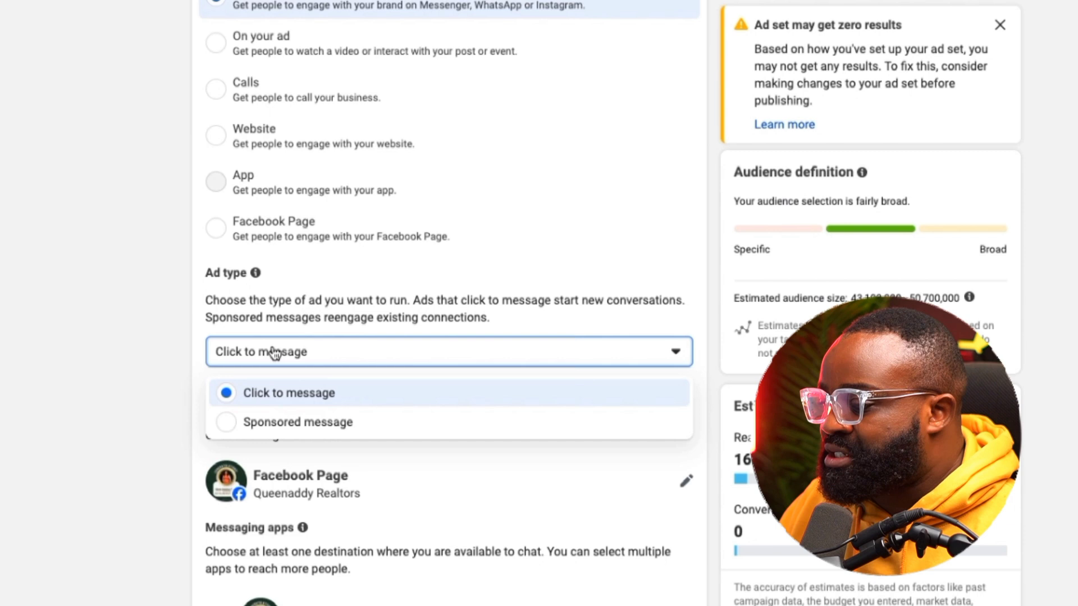
{"action": "left_click", "coordinate": [275, 352]}
Search the Facebook Page list for "homeof" and choose Homeoftastymeals bk as the ad's Page
{"action": "scroll", "coordinate": [357, 484], "scroll_direction": "down", "scroll_amount": 5}
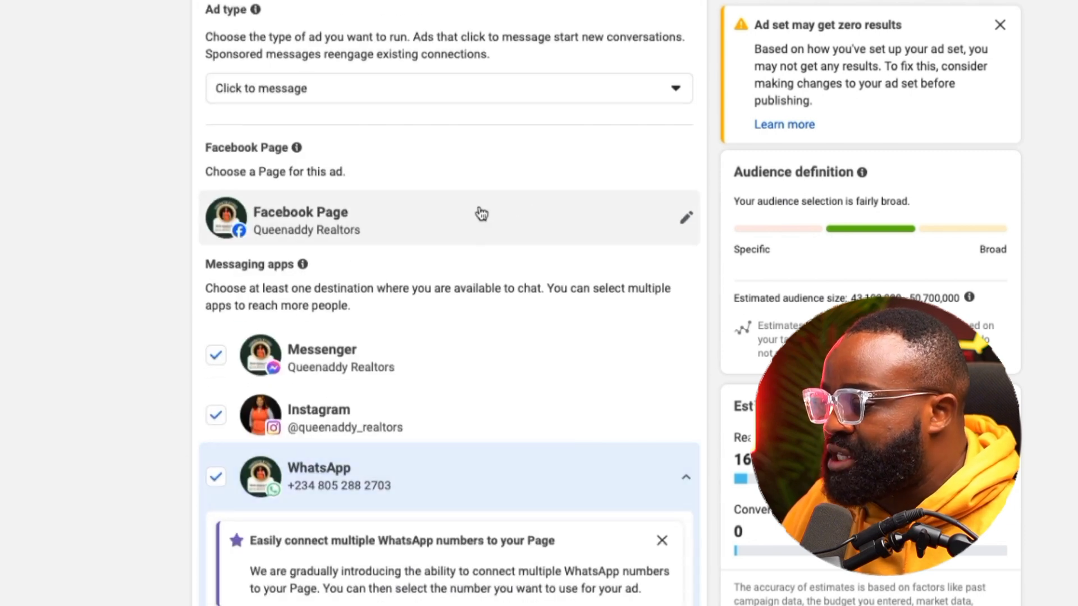
{"action": "left_click", "coordinate": [686, 218]}
{"action": "type", "text": "home"}
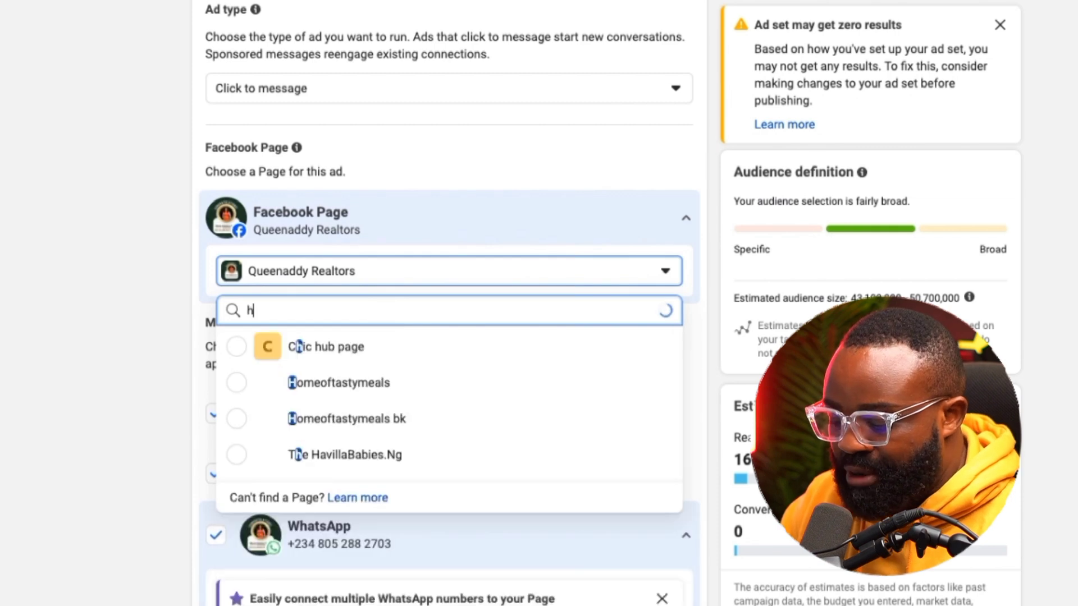
{"action": "type", "text": "of"}
{"action": "left_click", "coordinate": [346, 383]}
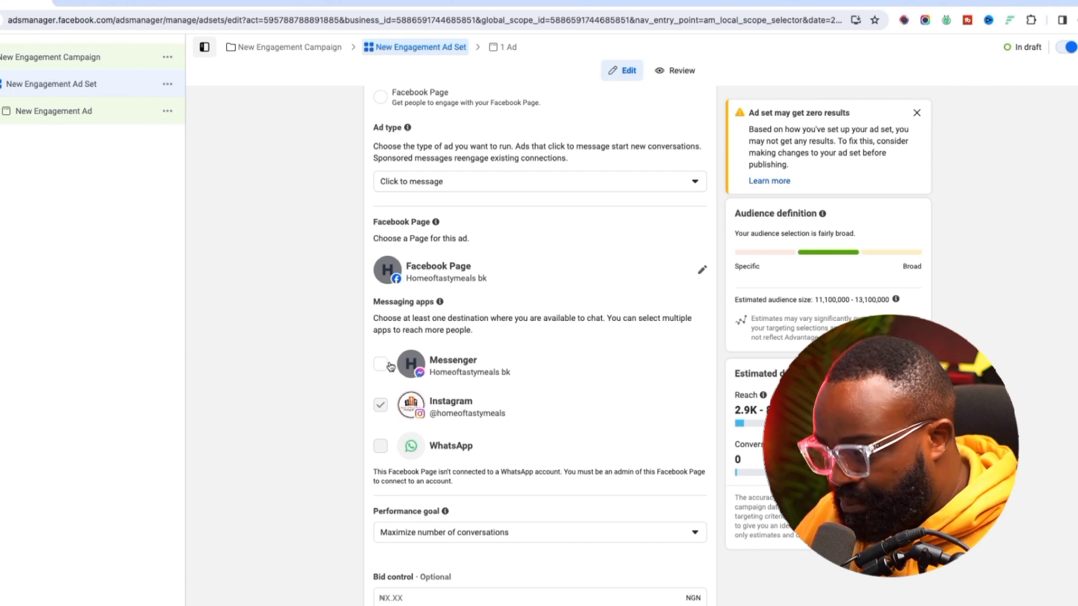
Review the performance goal setting below the messaging apps
{"action": "scroll", "coordinate": [393, 362], "scroll_direction": "down", "scroll_amount": 3}
{"action": "scroll", "coordinate": [393, 338], "scroll_direction": "down", "scroll_amount": 1}
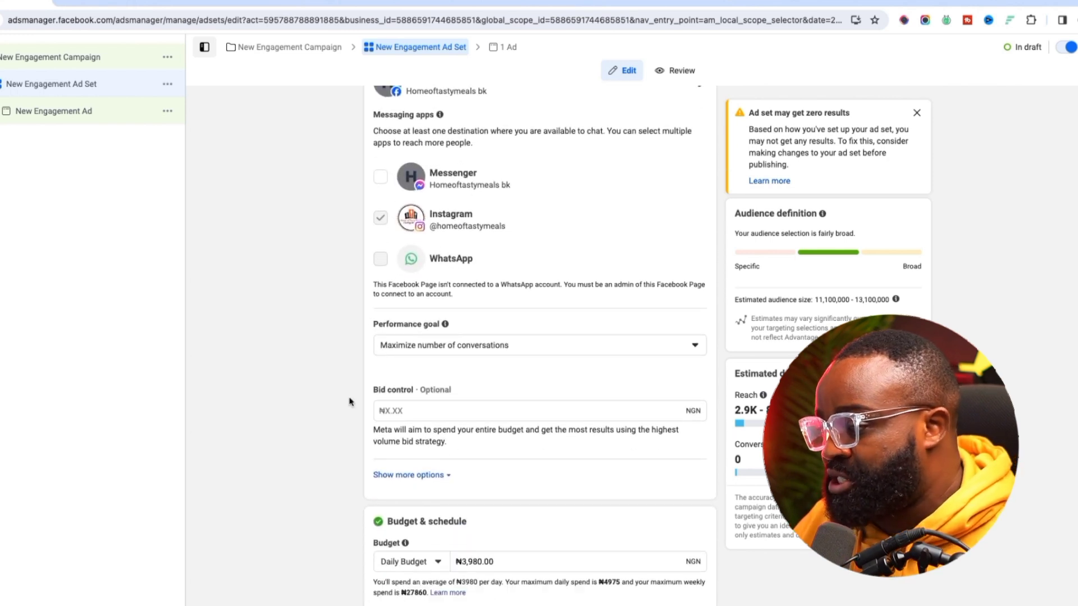
{"action": "left_click", "coordinate": [438, 352]}
{"action": "left_click", "coordinate": [438, 352]}
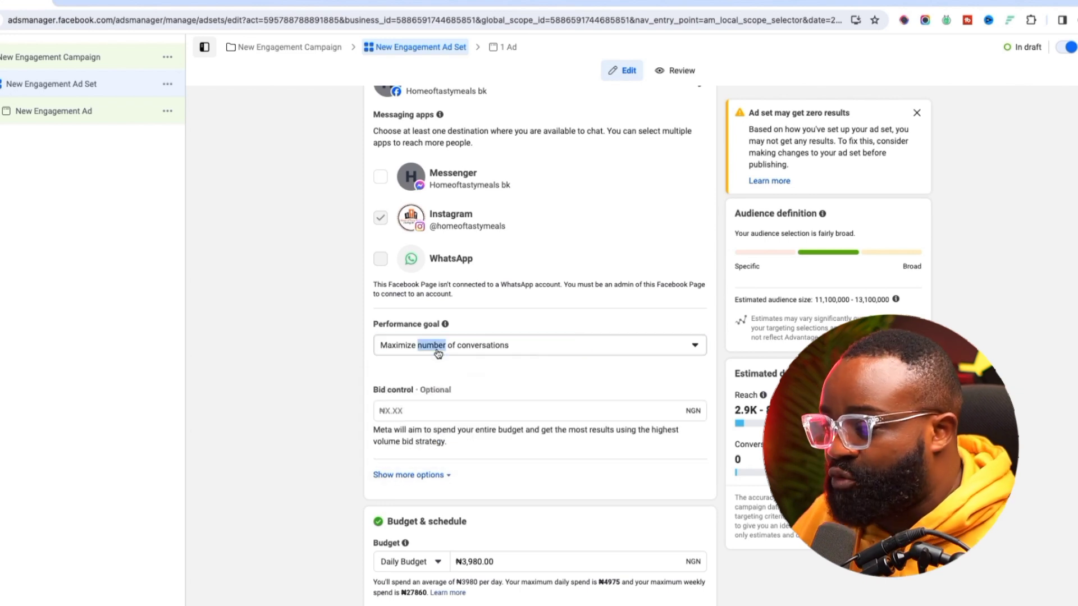
{"action": "left_click", "coordinate": [362, 361]}
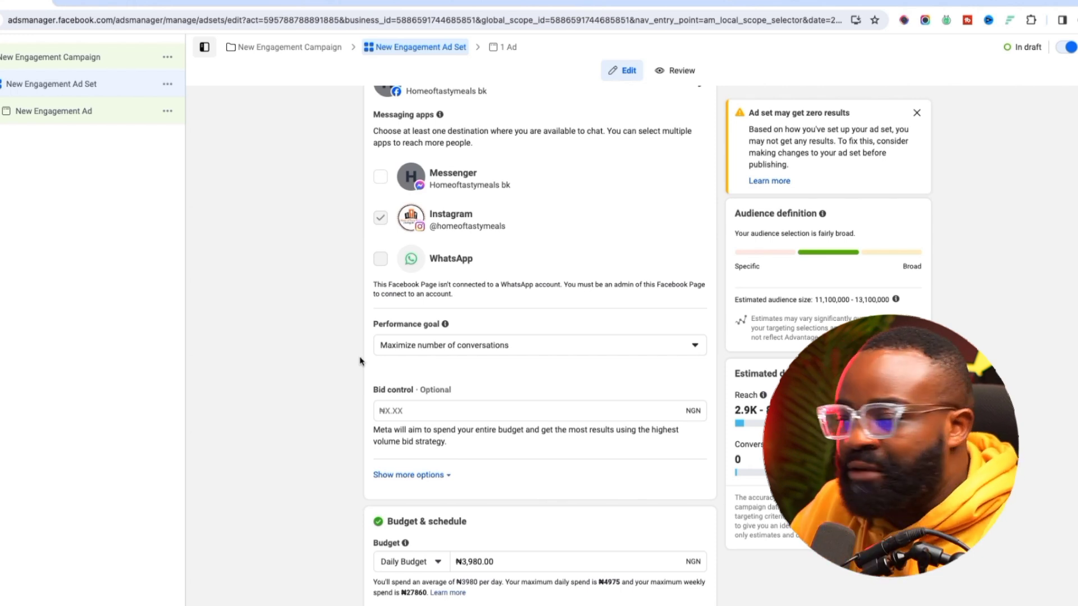
Set the ad set's daily budget to ₦10,000
{"action": "scroll", "coordinate": [453, 405], "scroll_direction": "down", "scroll_amount": 1}
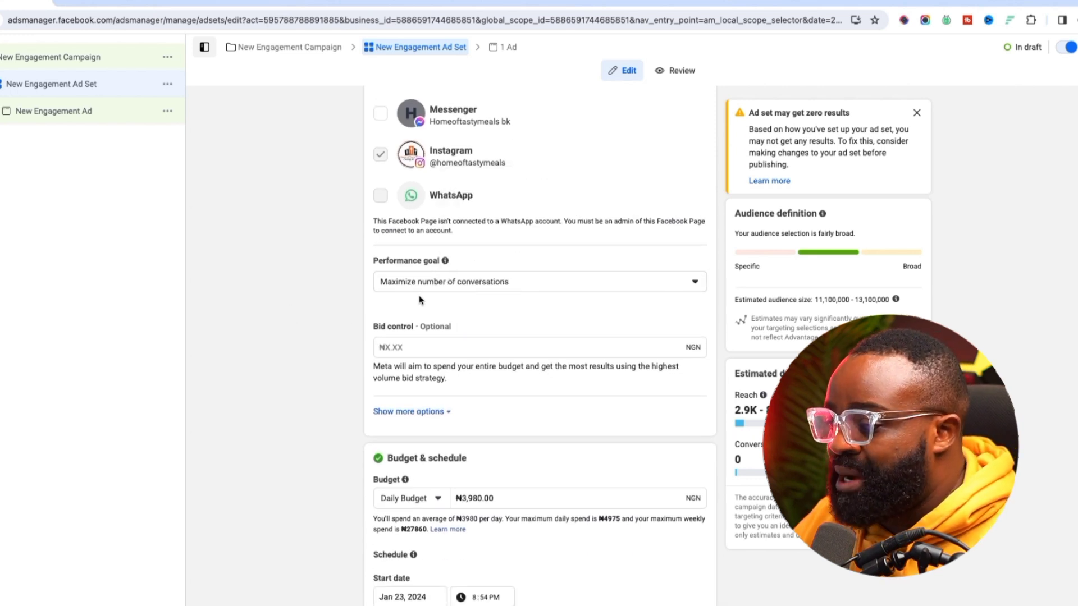
{"action": "scroll", "coordinate": [337, 385], "scroll_direction": "down", "scroll_amount": 2}
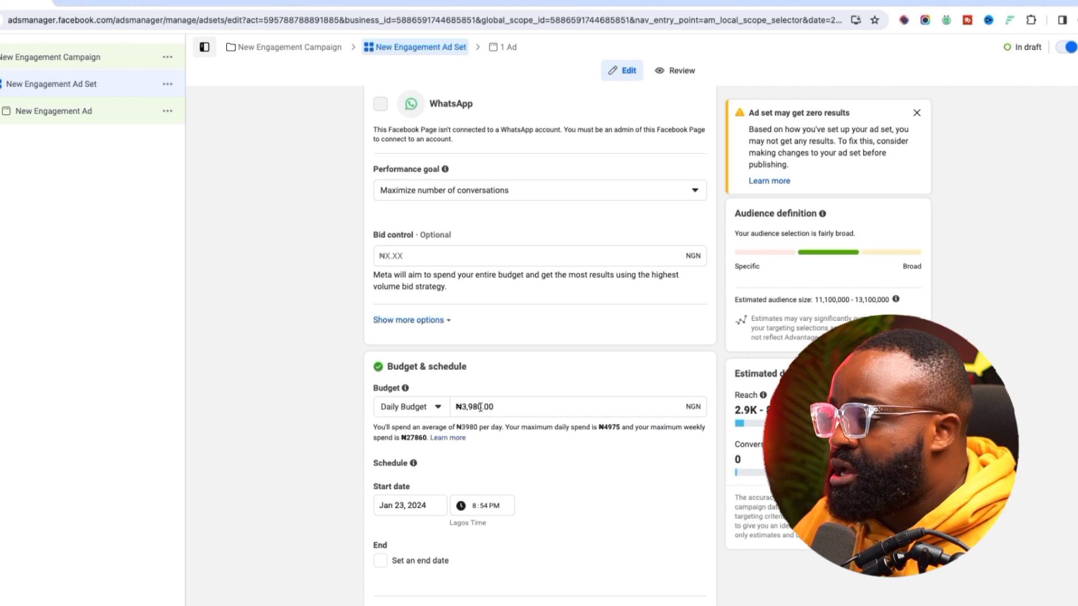
{"action": "left_click", "coordinate": [515, 408]}
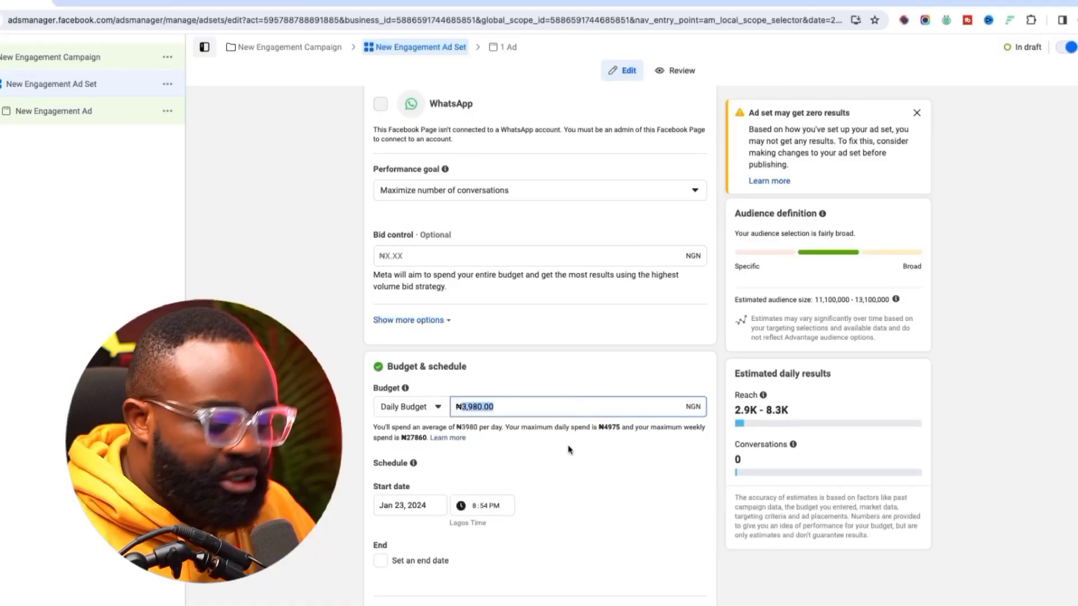
{"action": "type", "text": "10000"}
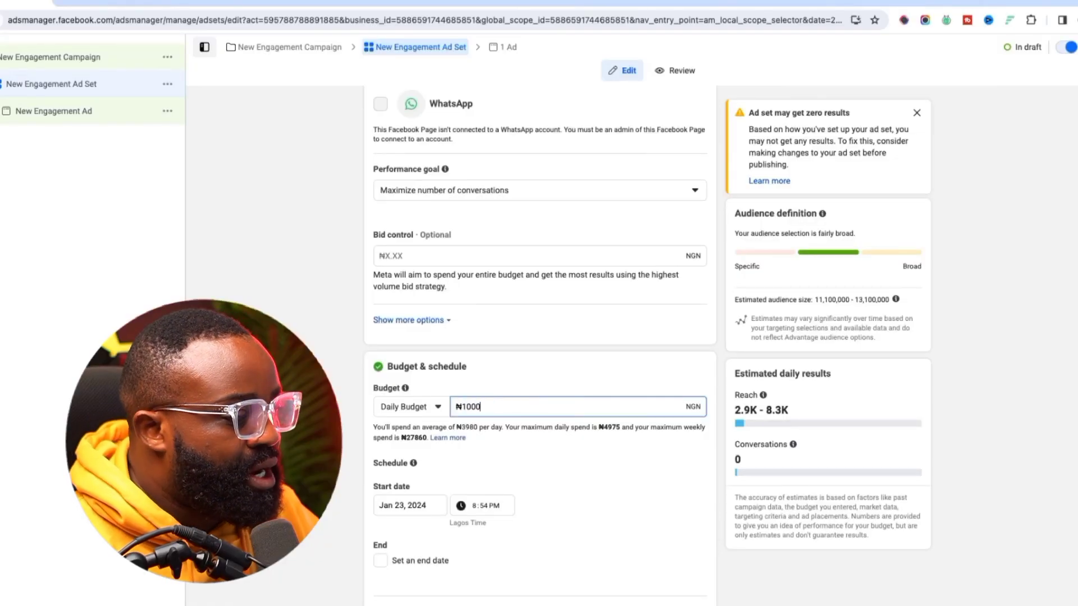
{"action": "left_click", "coordinate": [422, 298]}
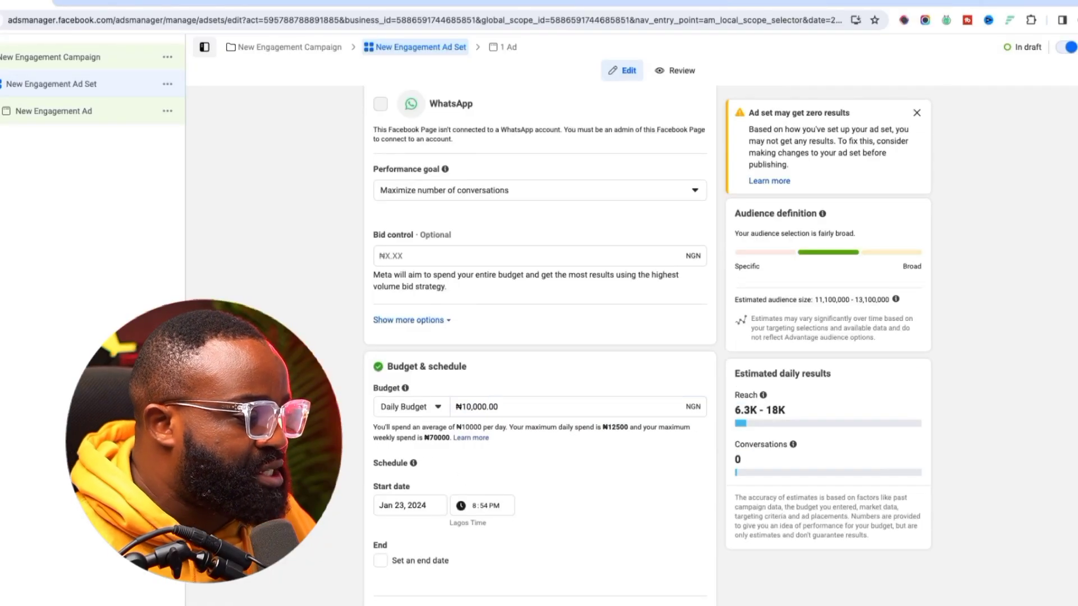
Review the start date, end date, budget scheduling and ad scheduling settings down to the audience controls
{"action": "scroll", "coordinate": [423, 299], "scroll_direction": "down", "scroll_amount": 3}
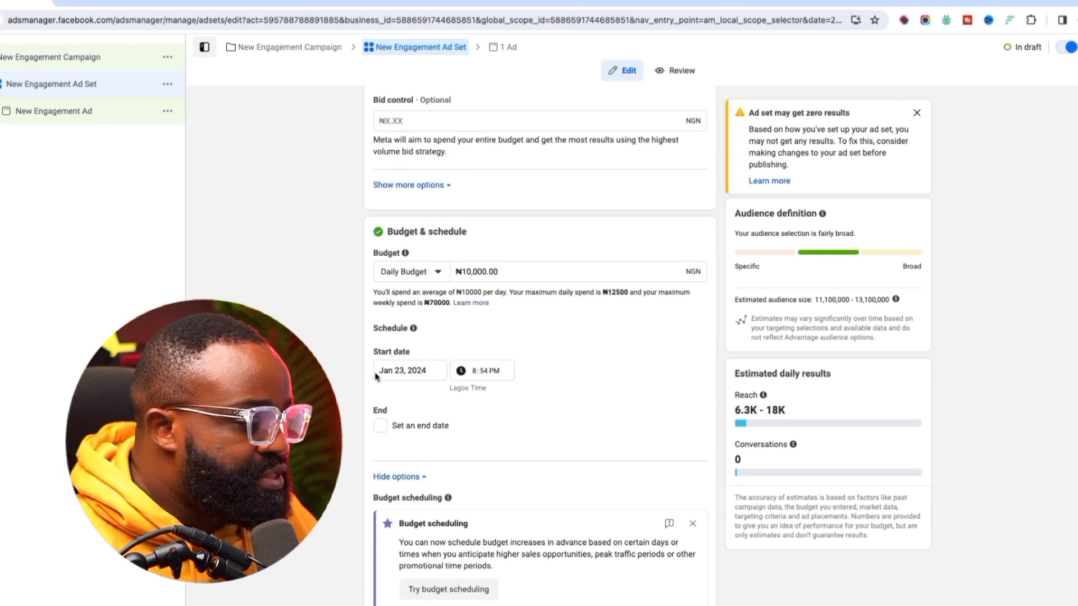
{"action": "scroll", "coordinate": [382, 437], "scroll_direction": "down", "scroll_amount": 1}
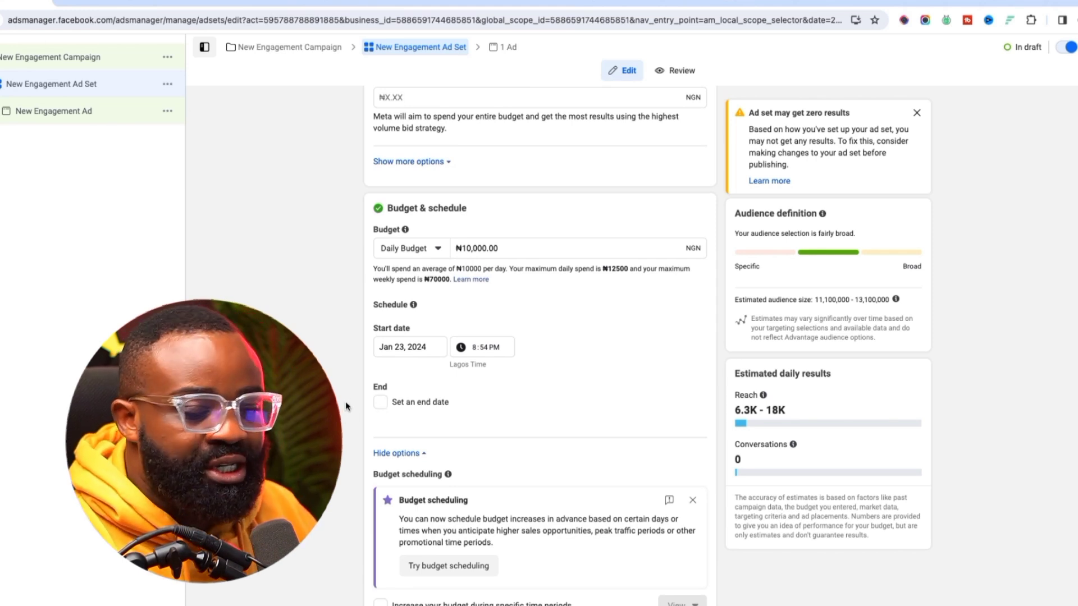
{"action": "scroll", "coordinate": [361, 400], "scroll_direction": "down", "scroll_amount": 1}
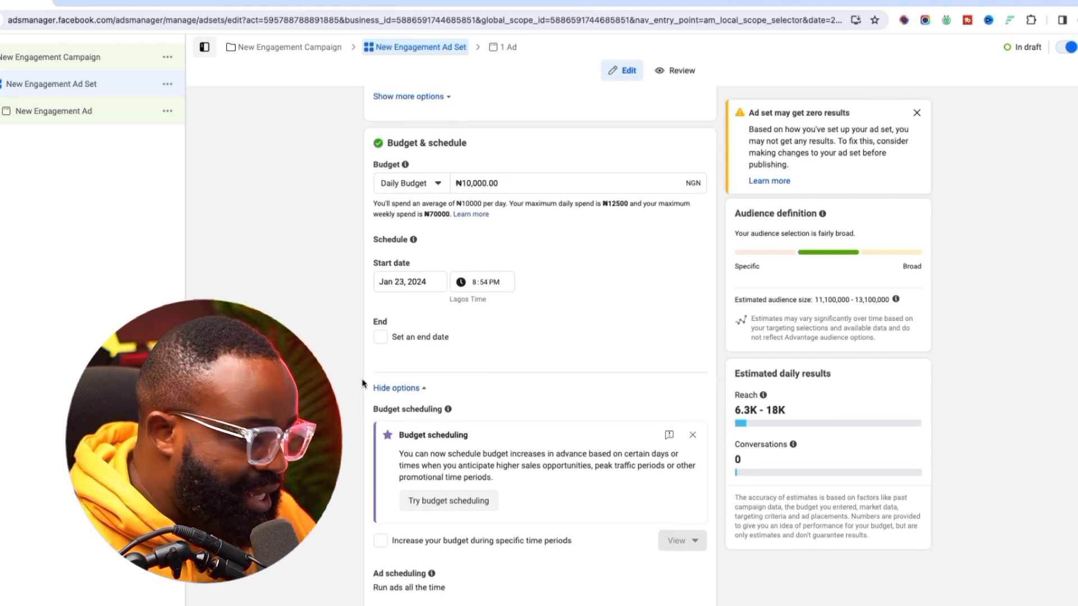
{"action": "scroll", "coordinate": [570, 428], "scroll_direction": "down", "scroll_amount": 1}
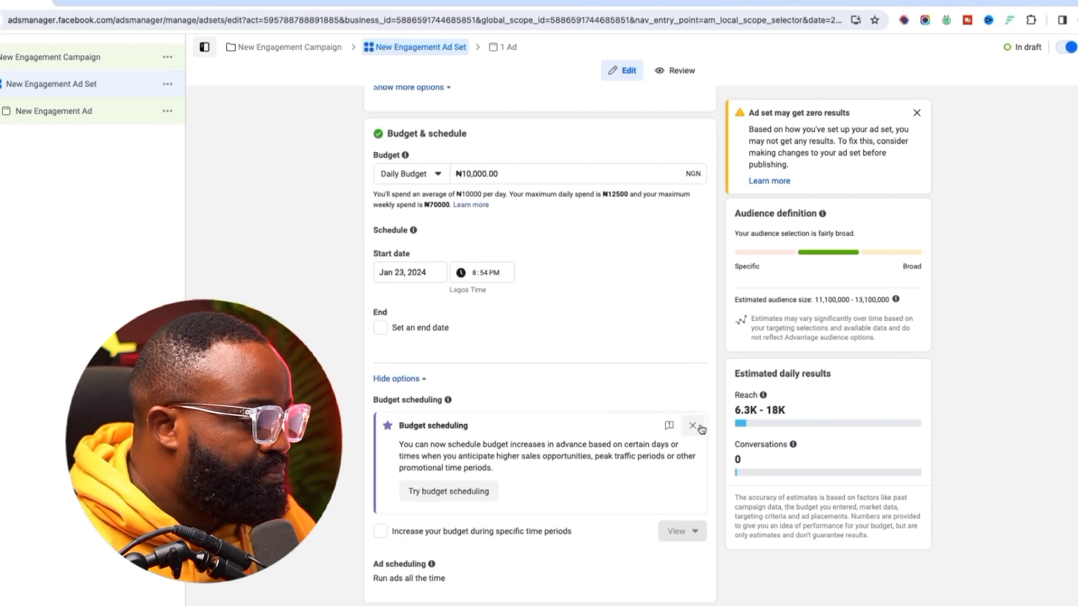
{"action": "scroll", "coordinate": [400, 390], "scroll_direction": "down", "scroll_amount": 4}
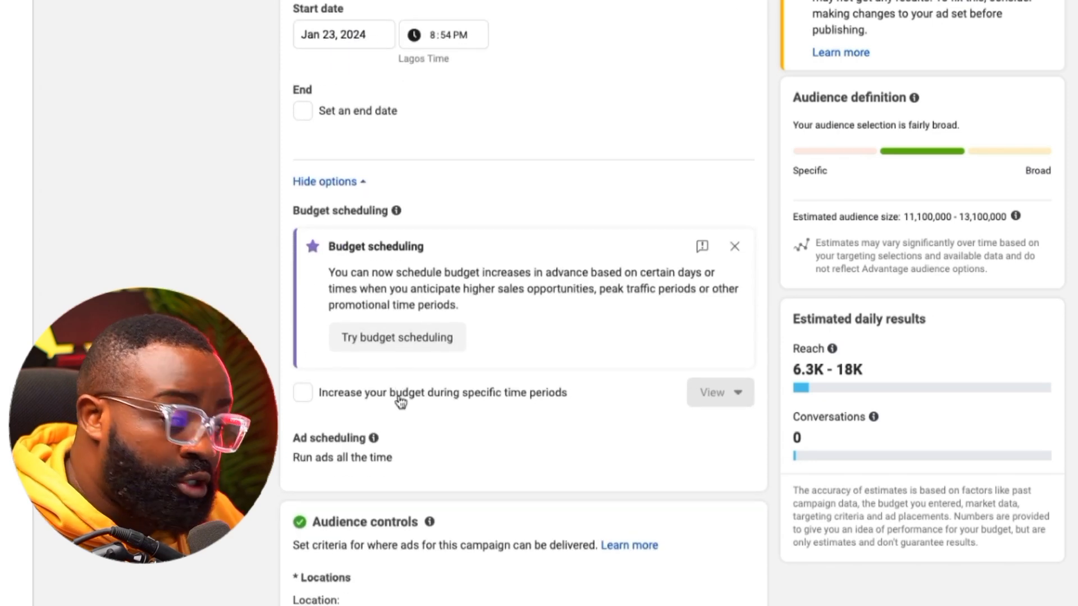
{"action": "left_click", "coordinate": [730, 476]}
{"action": "scroll", "coordinate": [724, 477], "scroll_direction": "down", "scroll_amount": 2}
{"action": "scroll", "coordinate": [375, 331], "scroll_direction": "down", "scroll_amount": 2}
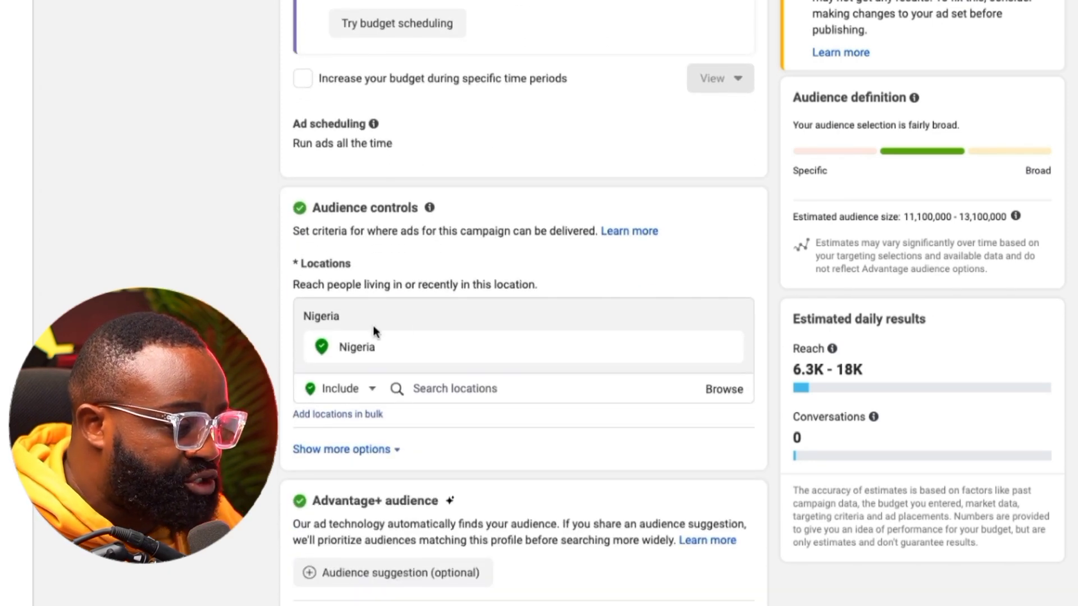
Replace the audience location with the city of Lagos, Lagos State, Nigeria
{"action": "left_click", "coordinate": [450, 392]}
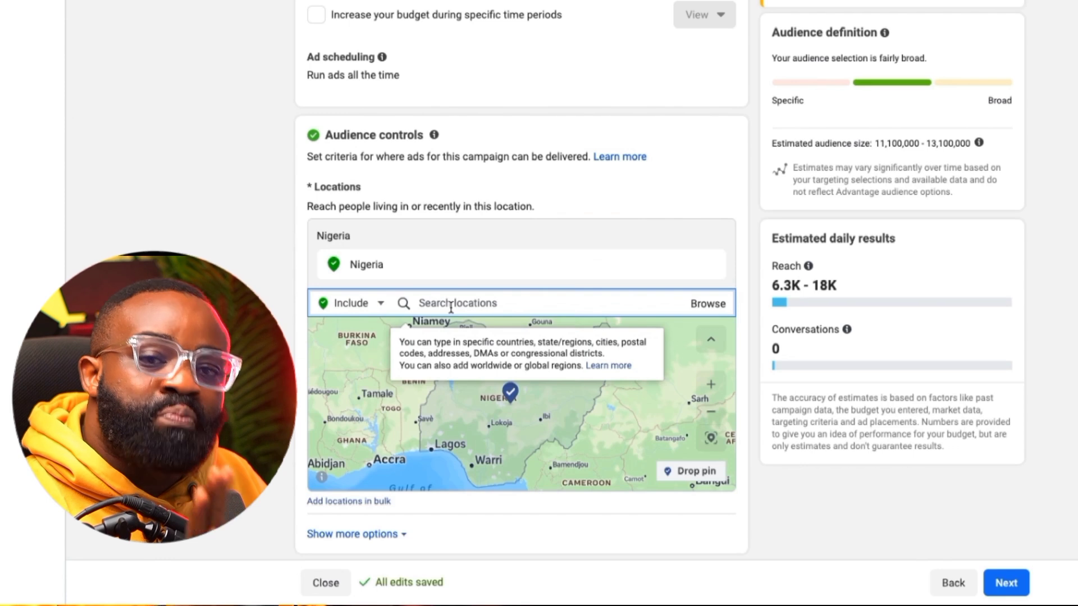
{"action": "type", "text": "lagos"}
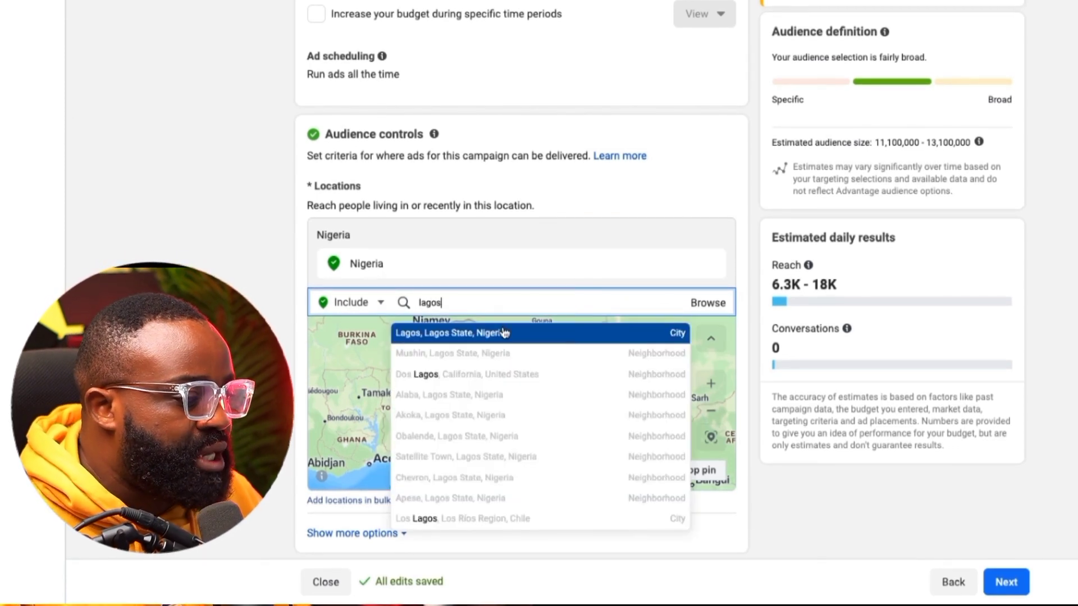
{"action": "key", "text": "Return"}
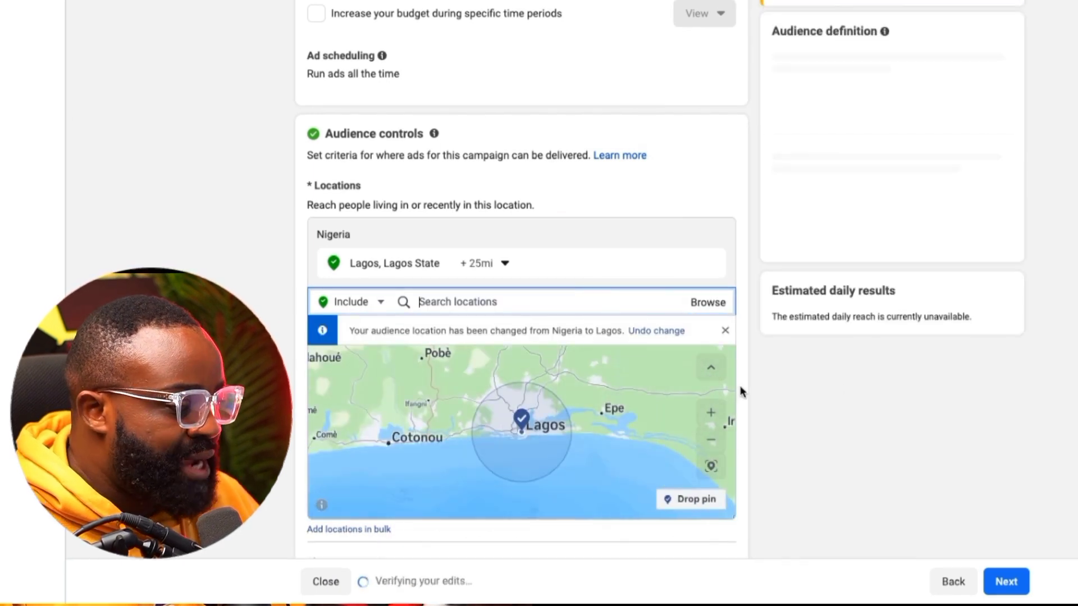
{"action": "left_click", "coordinate": [719, 367]}
Extend the radius around Lagos to 50 miles
{"action": "left_click", "coordinate": [494, 264]}
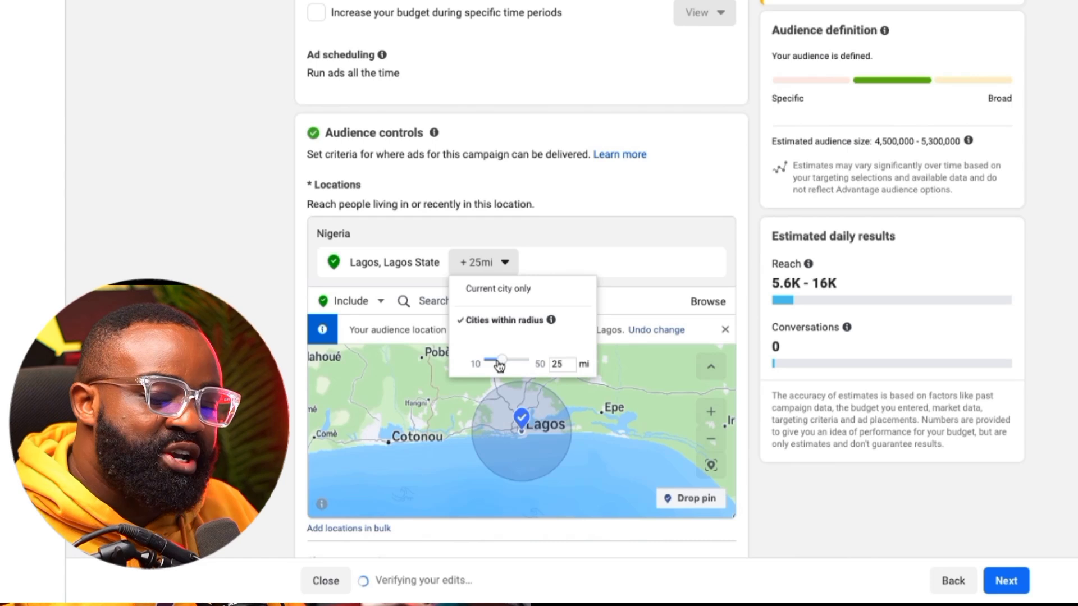
{"action": "left_click_drag", "start_coordinate": [514, 361], "coordinate": [562, 353]}
{"action": "left_click", "coordinate": [226, 212]}
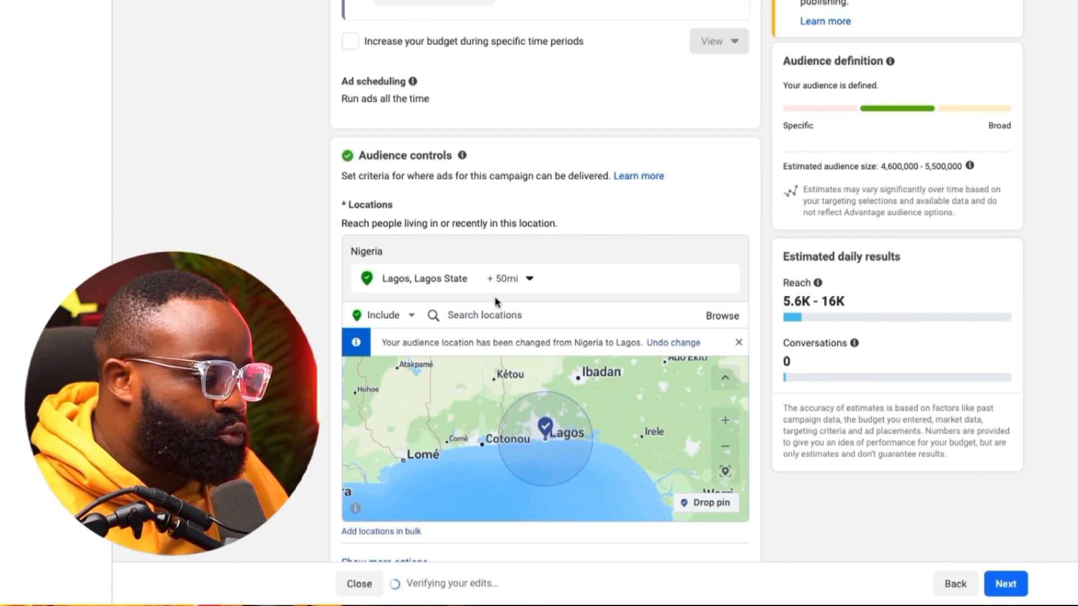
Collapse the locations map and bring up the Advantage+ audience and placements settings
{"action": "scroll", "coordinate": [291, 309], "scroll_direction": "down", "scroll_amount": 3}
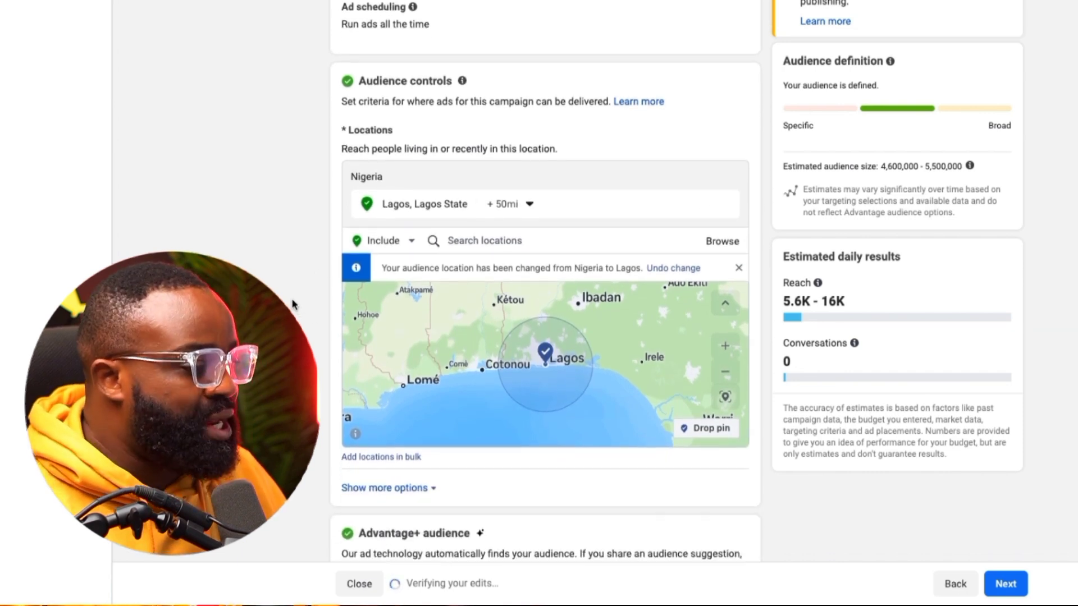
{"action": "left_click", "coordinate": [725, 287]}
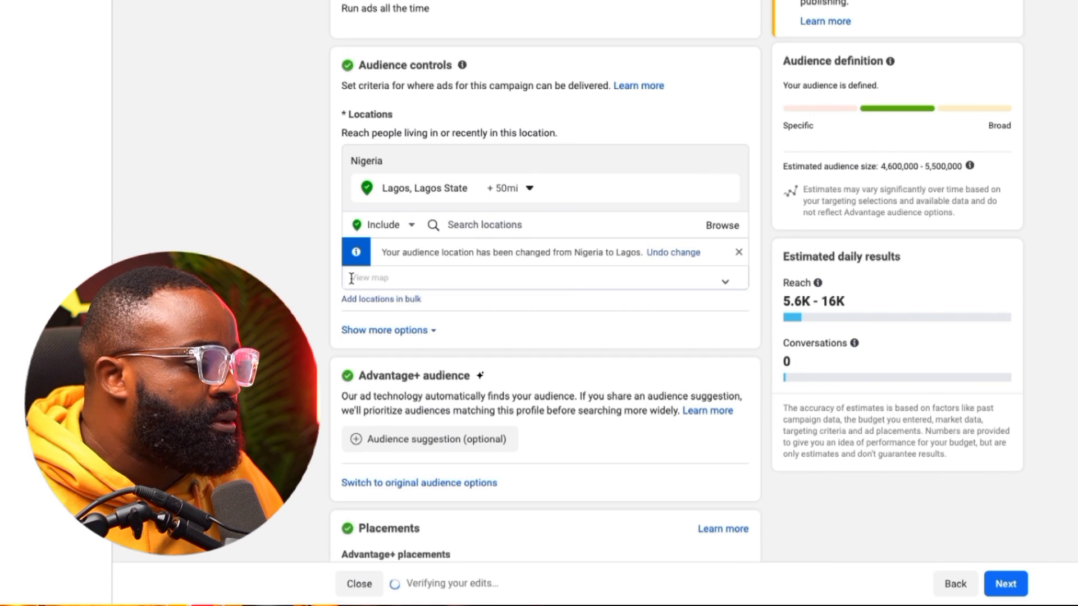
{"action": "scroll", "coordinate": [414, 294], "scroll_direction": "down", "scroll_amount": 1}
{"action": "scroll", "coordinate": [396, 279], "scroll_direction": "down", "scroll_amount": 1}
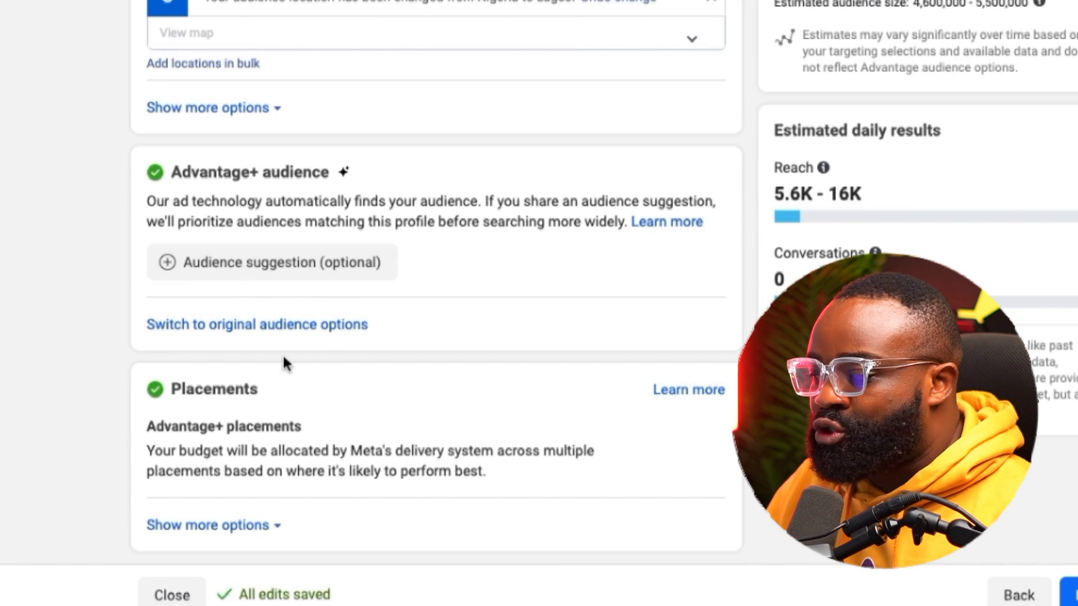
Expand the optional audience suggestion under Advantage+ audience to show its custom audience, age, gender and detailed targeting settings
{"action": "mouse_move", "coordinate": [251, 267]}
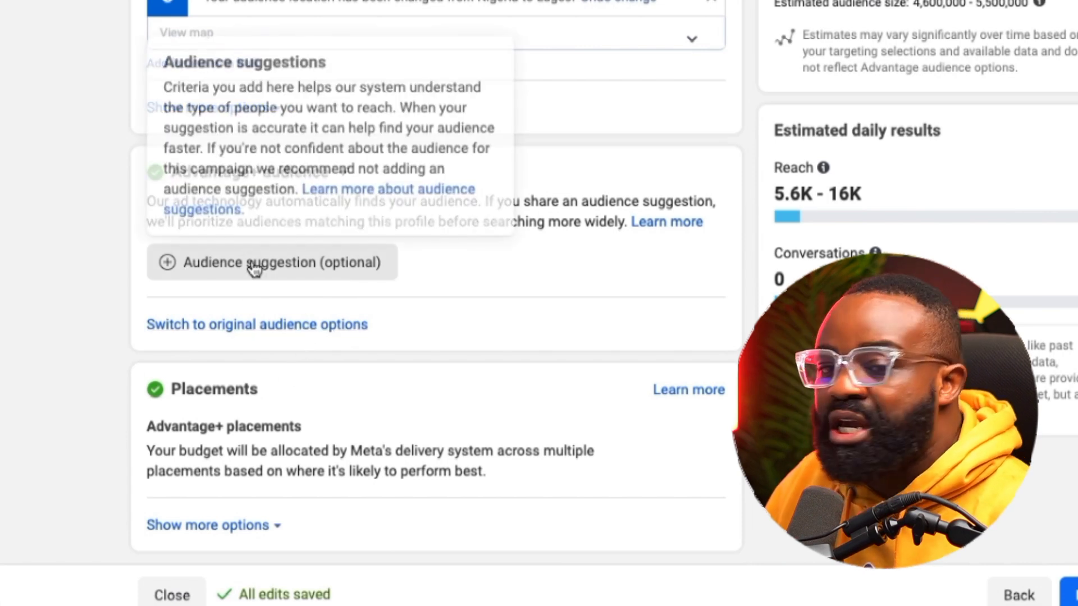
{"action": "left_click", "coordinate": [306, 268]}
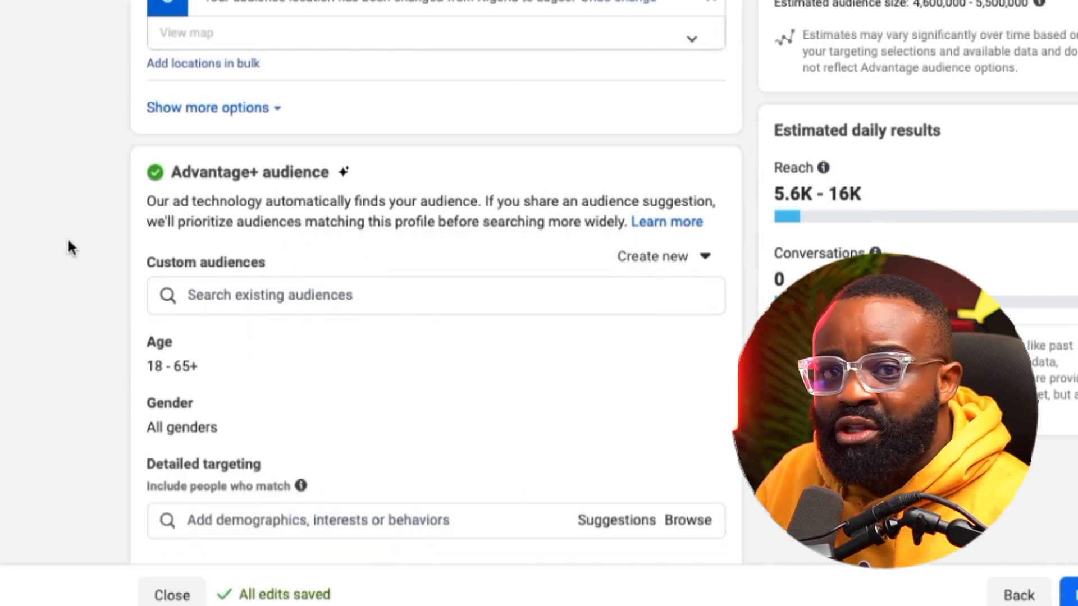
{"action": "scroll", "coordinate": [68, 241], "scroll_direction": "down", "scroll_amount": 2}
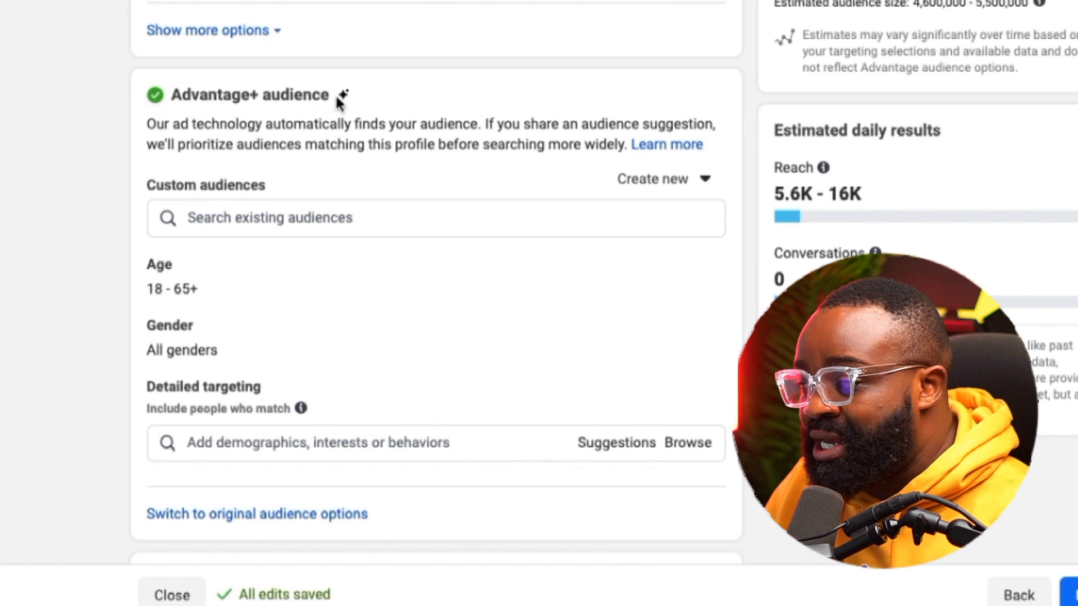
{"action": "scroll", "coordinate": [214, 135], "scroll_direction": "down", "scroll_amount": 1}
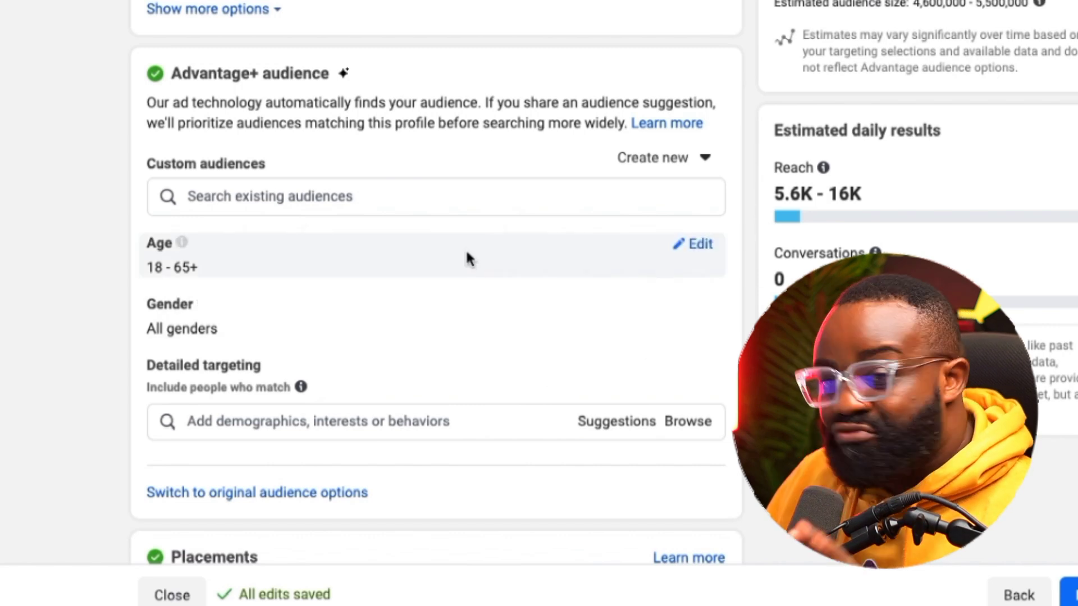
Look over the existing lookalike and custom audiences offered for the audience suggestion
{"action": "left_click", "coordinate": [361, 197]}
{"action": "scroll", "coordinate": [100, 112], "scroll_direction": "down", "scroll_amount": 1}
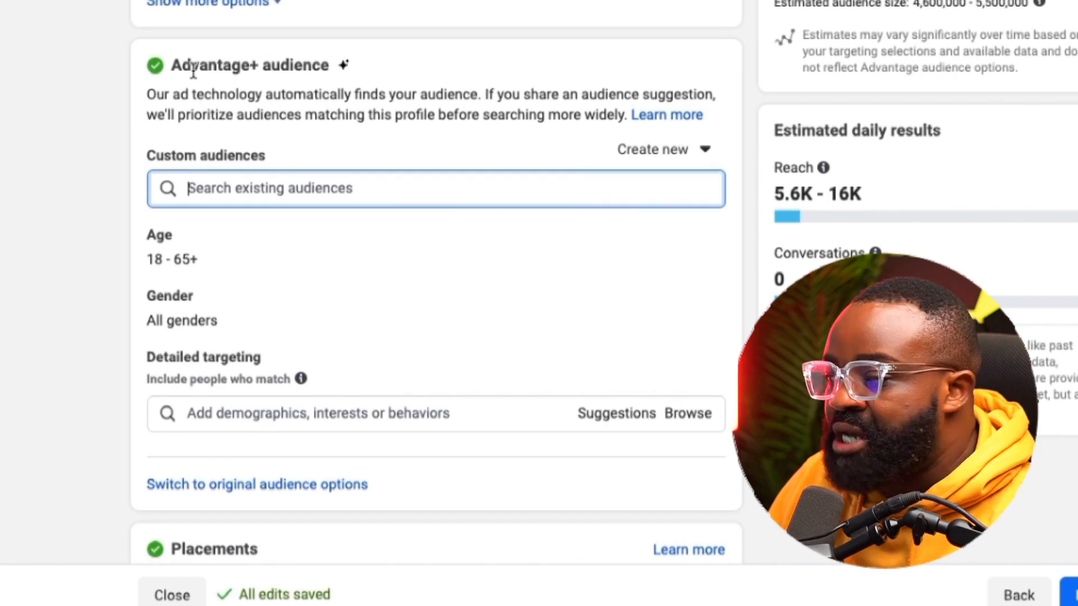
{"action": "left_click", "coordinate": [375, 182]}
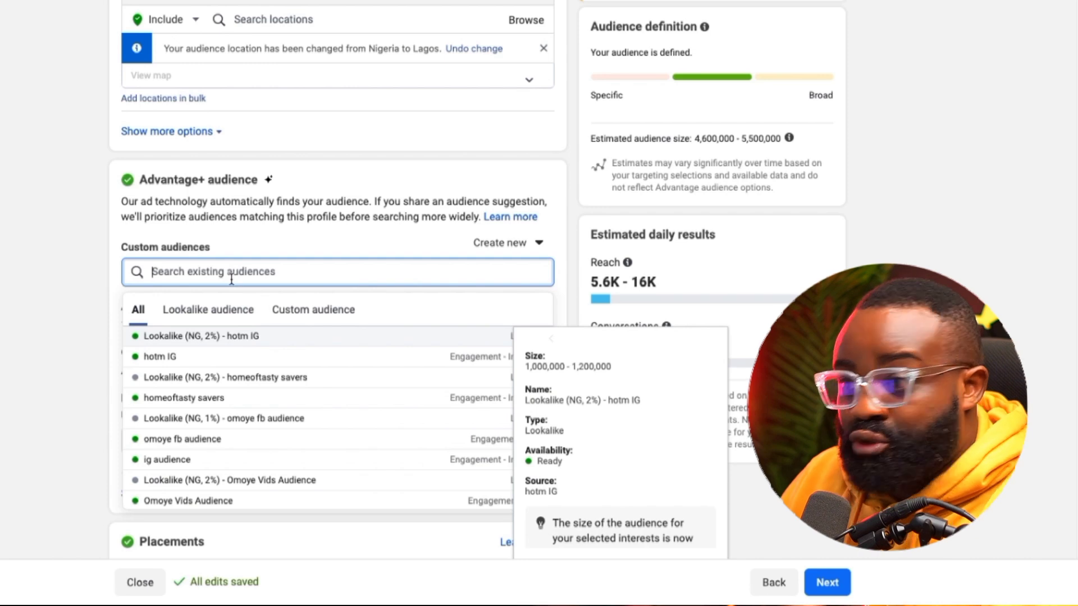
{"action": "left_click", "coordinate": [50, 279]}
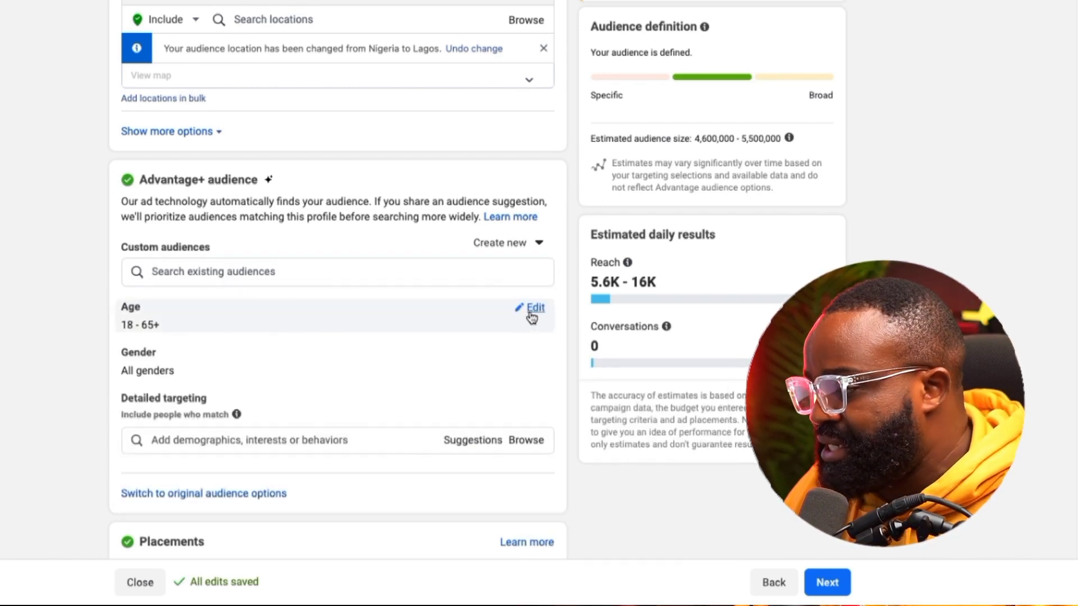
Set the suggested audience's age range to 23–45 and open the gender setting for editing
{"action": "left_click", "coordinate": [529, 310]}
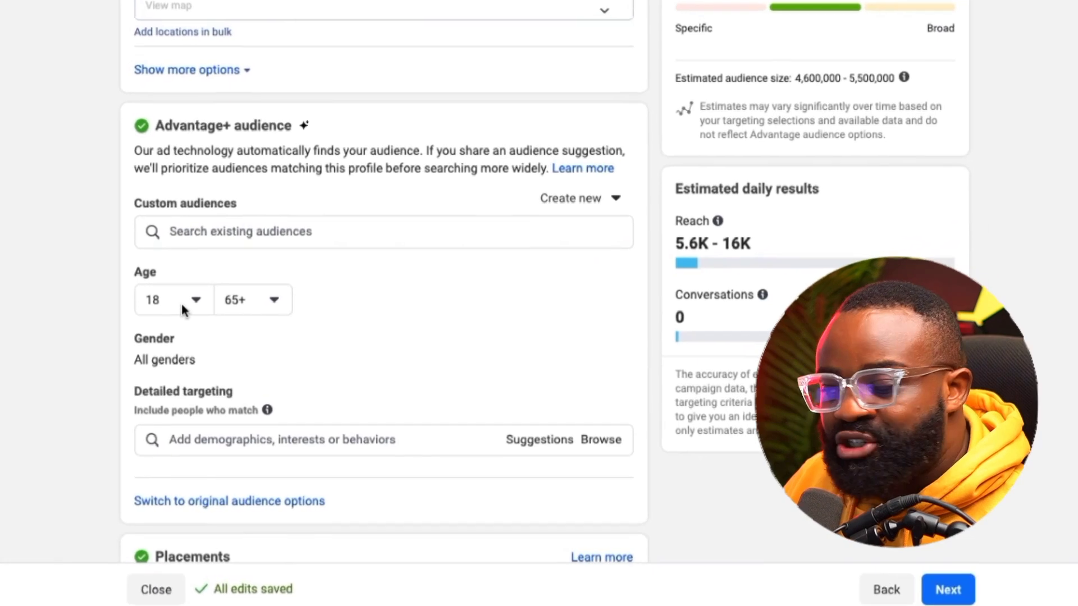
{"action": "left_click", "coordinate": [182, 310]}
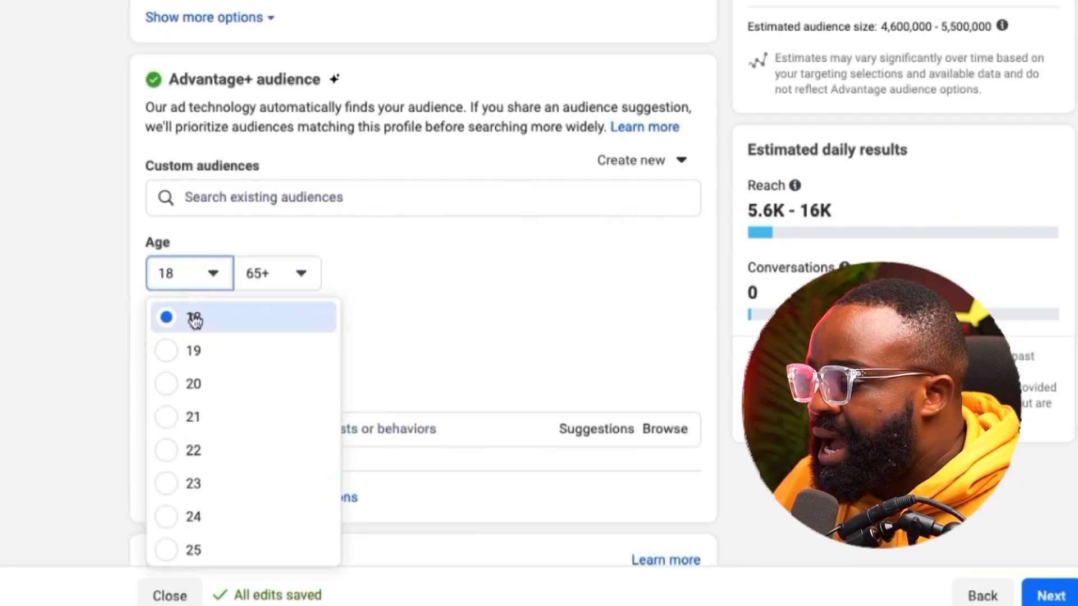
{"action": "left_click", "coordinate": [219, 481]}
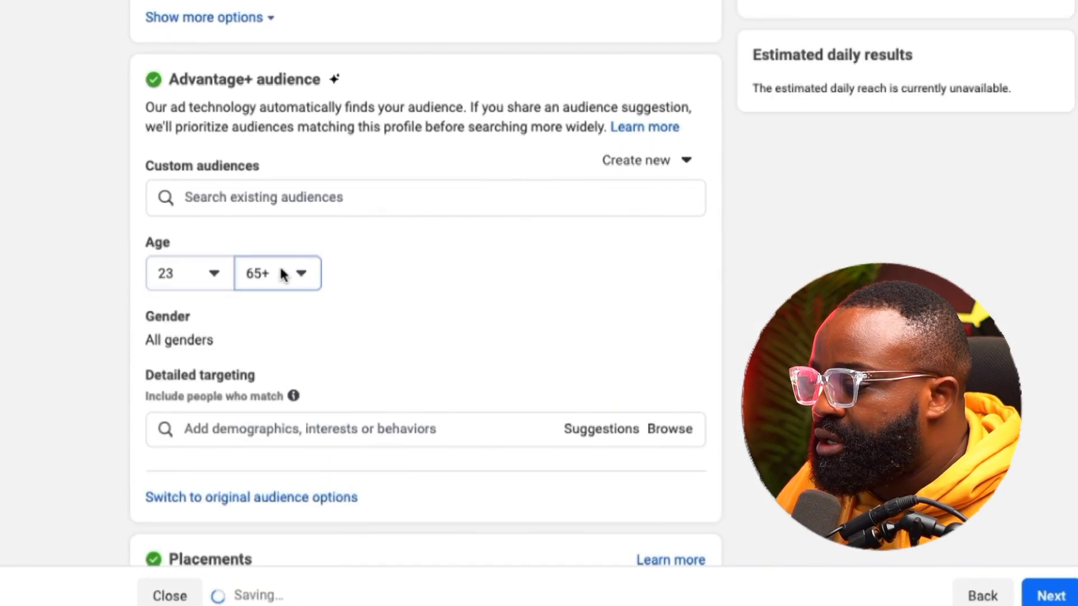
{"action": "left_click", "coordinate": [281, 273]}
{"action": "scroll", "coordinate": [319, 425], "scroll_direction": "up", "scroll_amount": 3}
{"action": "scroll", "coordinate": [317, 428], "scroll_direction": "up", "scroll_amount": 6}
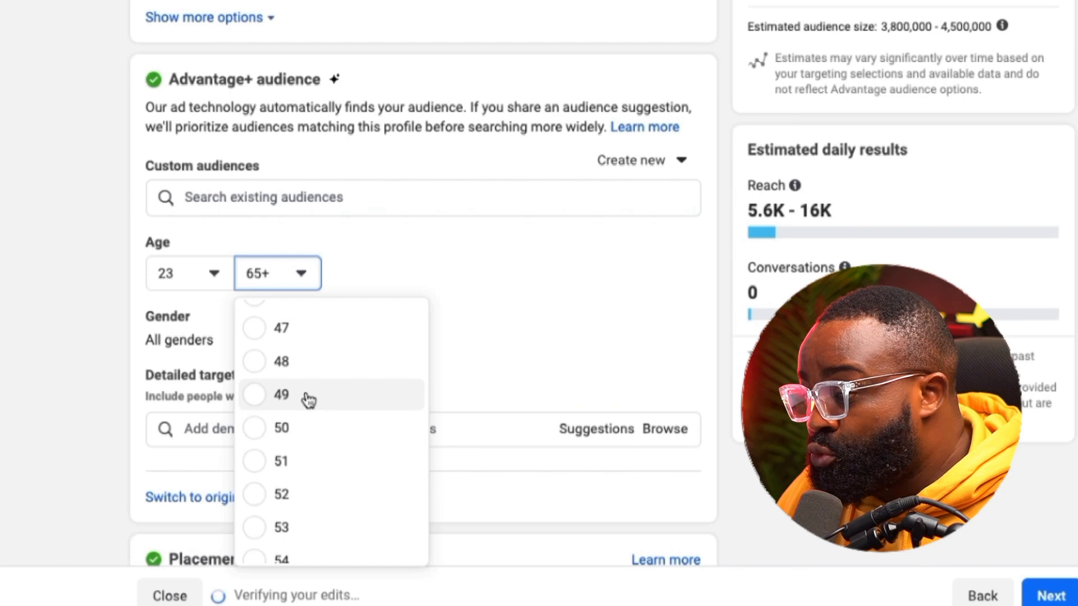
{"action": "key", "text": "Return"}
{"action": "scroll", "coordinate": [447, 263], "scroll_direction": "down", "scroll_amount": 2}
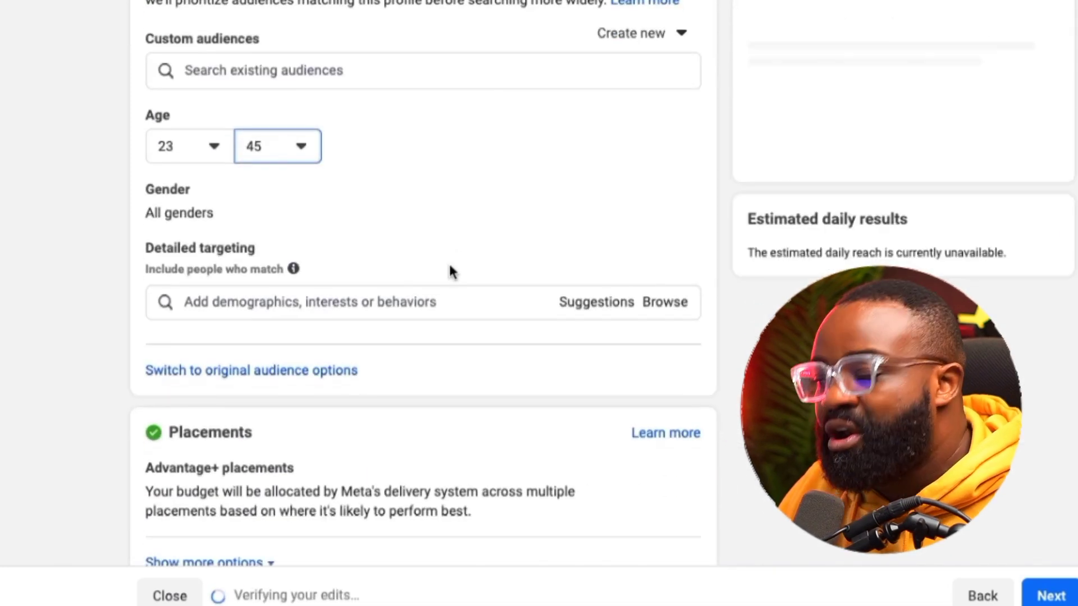
{"action": "mouse_move", "coordinate": [658, 209]}
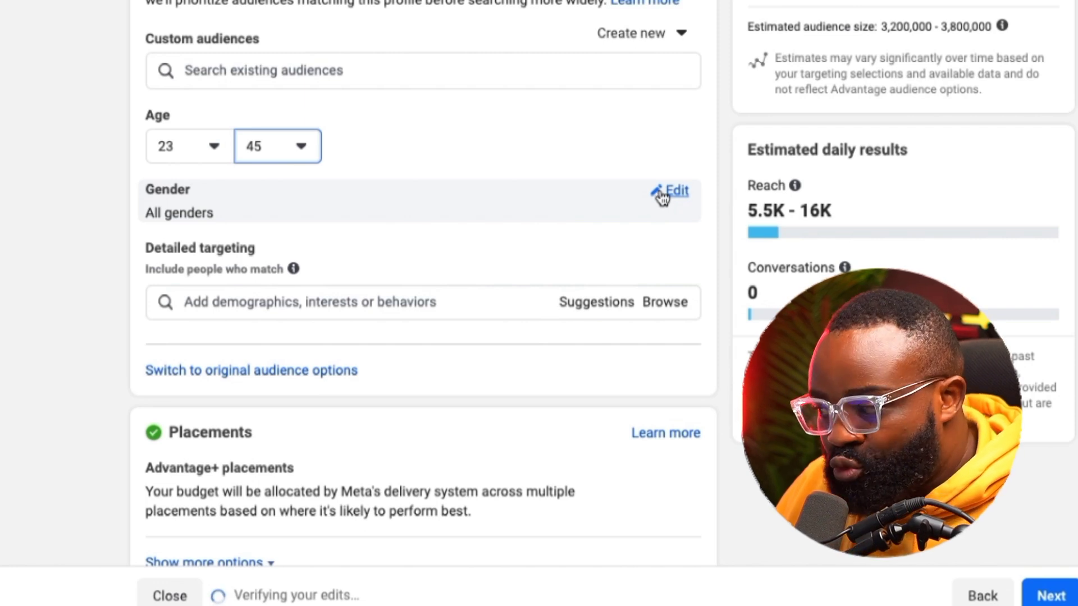
{"action": "left_click", "coordinate": [668, 193]}
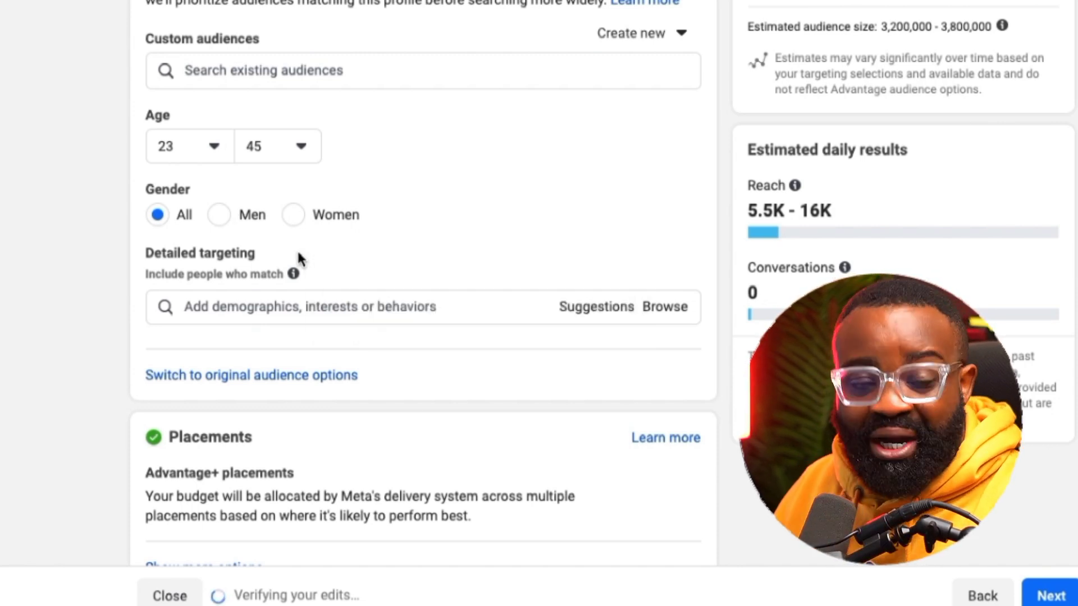
Search the detailed targeting options for "valentine" and add the Valentine's Day (holiday) interest
{"action": "mouse_move", "coordinate": [283, 269]}
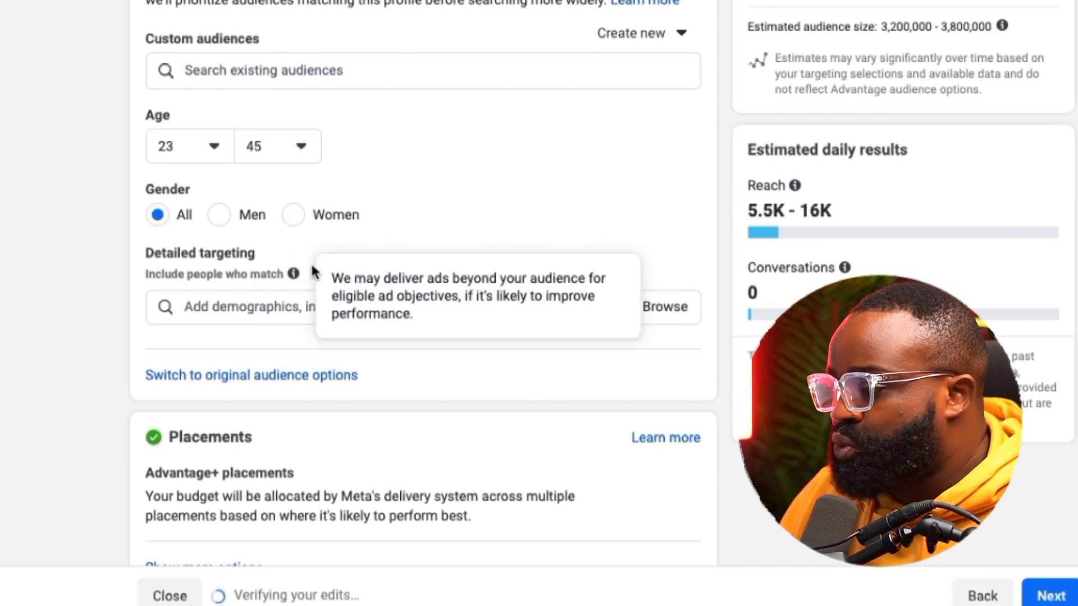
{"action": "left_click", "coordinate": [225, 306]}
{"action": "scroll", "coordinate": [58, 198], "scroll_direction": "down", "scroll_amount": 1}
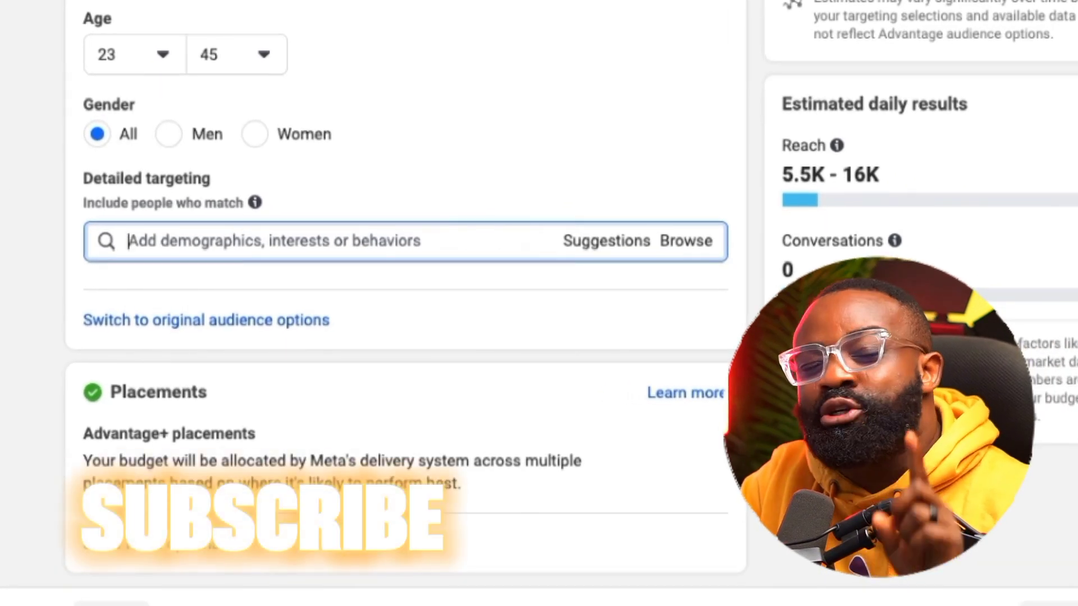
{"action": "left_click", "coordinate": [205, 243]}
{"action": "type", "text": "v"}
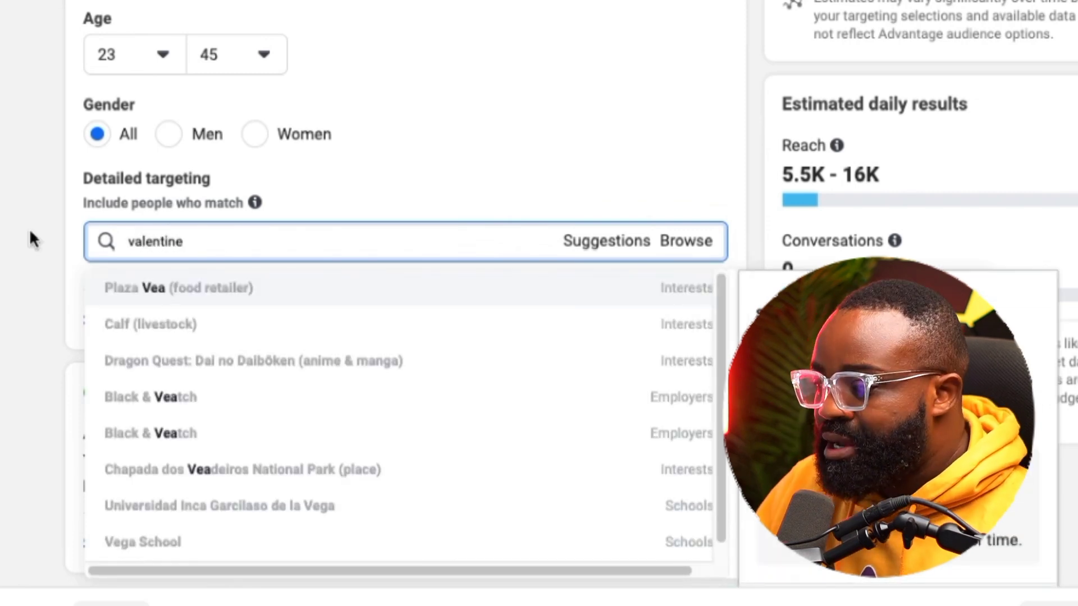
{"action": "type", "text": "alentine"}
{"action": "scroll", "coordinate": [30, 228], "scroll_direction": "down", "scroll_amount": 1}
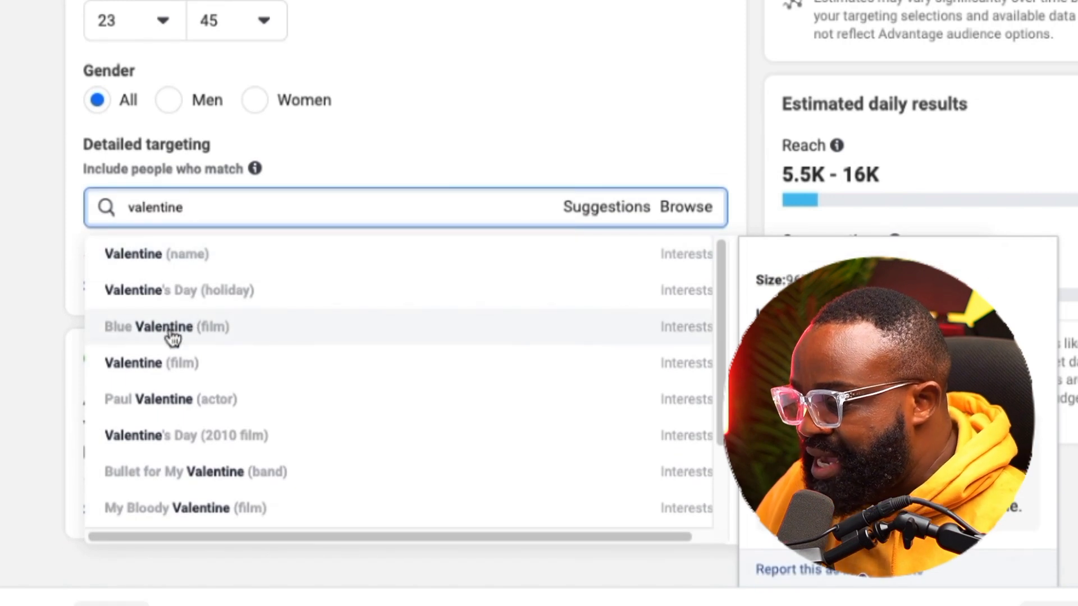
{"action": "left_click", "coordinate": [171, 295]}
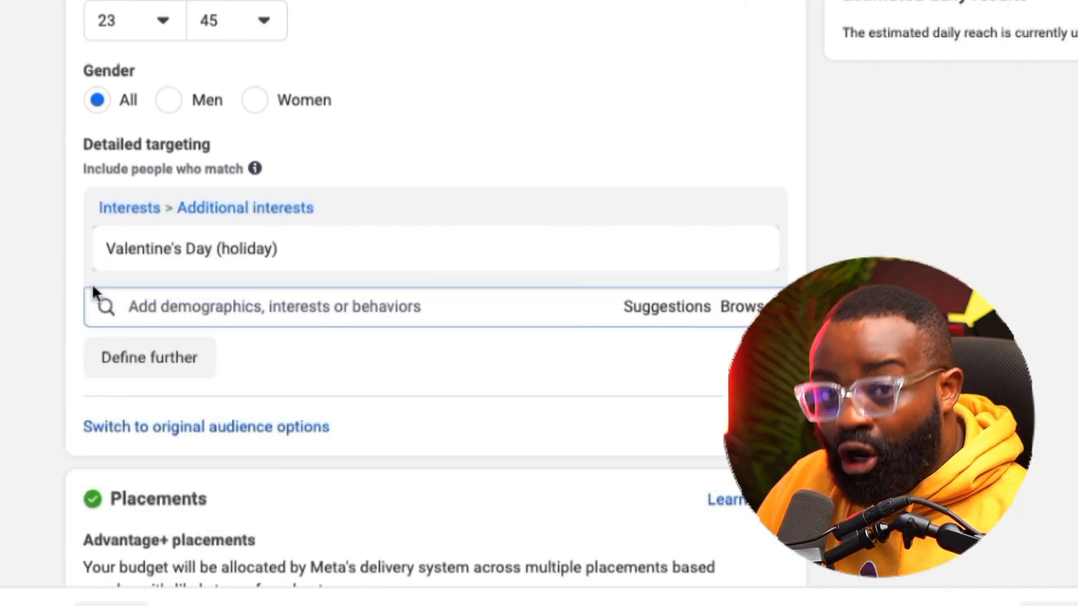
{"action": "scroll", "coordinate": [37, 266], "scroll_direction": "down", "scroll_amount": 2}
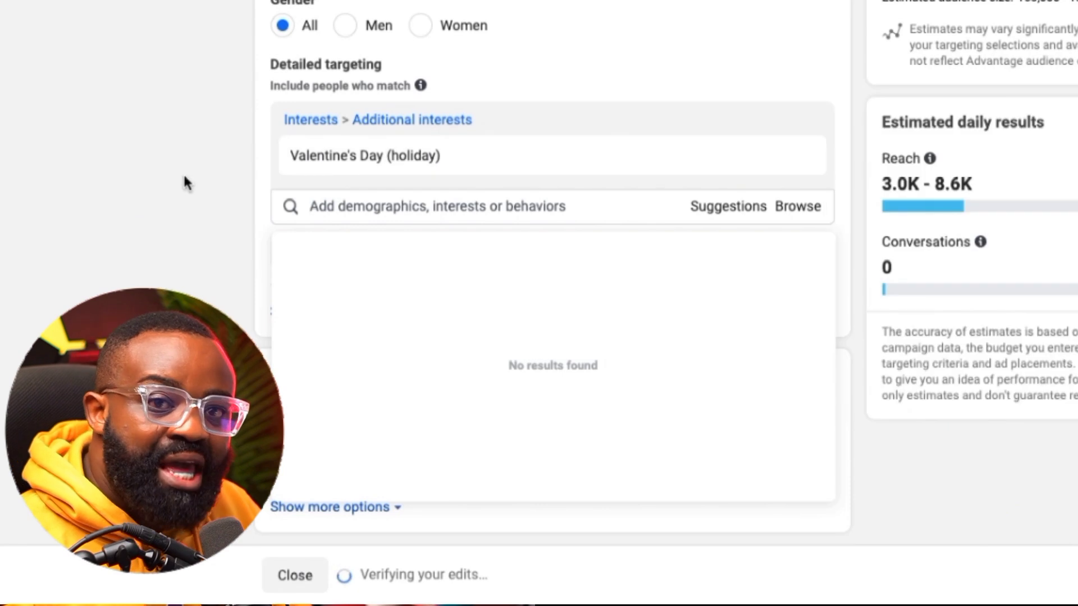
Add the suggested interests Gift (social concept) and Gift shop (retail) to the detailed targeting
{"action": "left_click", "coordinate": [738, 212]}
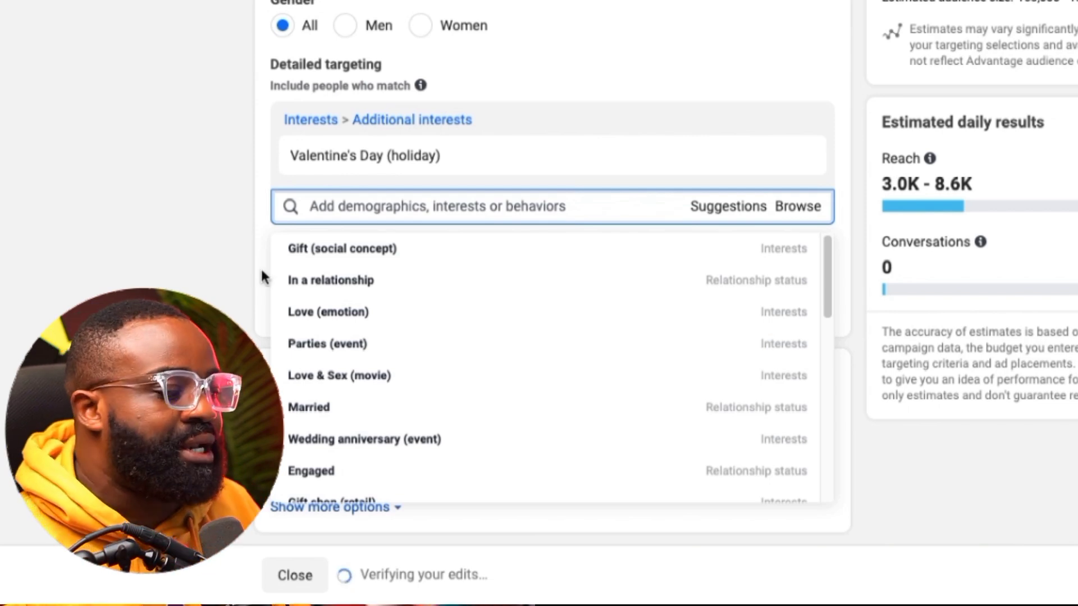
{"action": "left_click", "coordinate": [308, 249]}
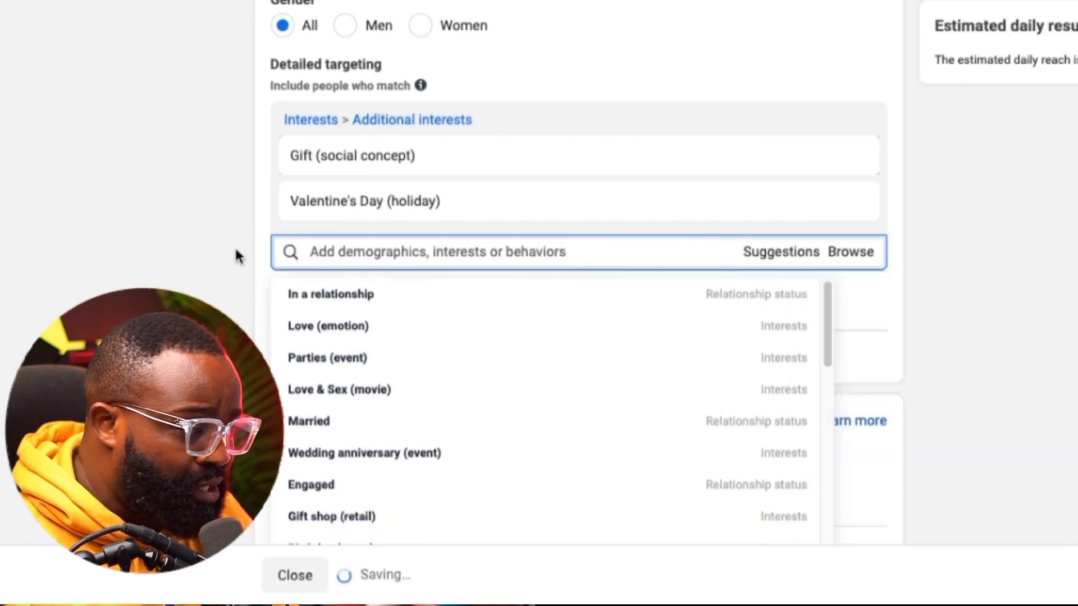
{"action": "mouse_move", "coordinate": [300, 303]}
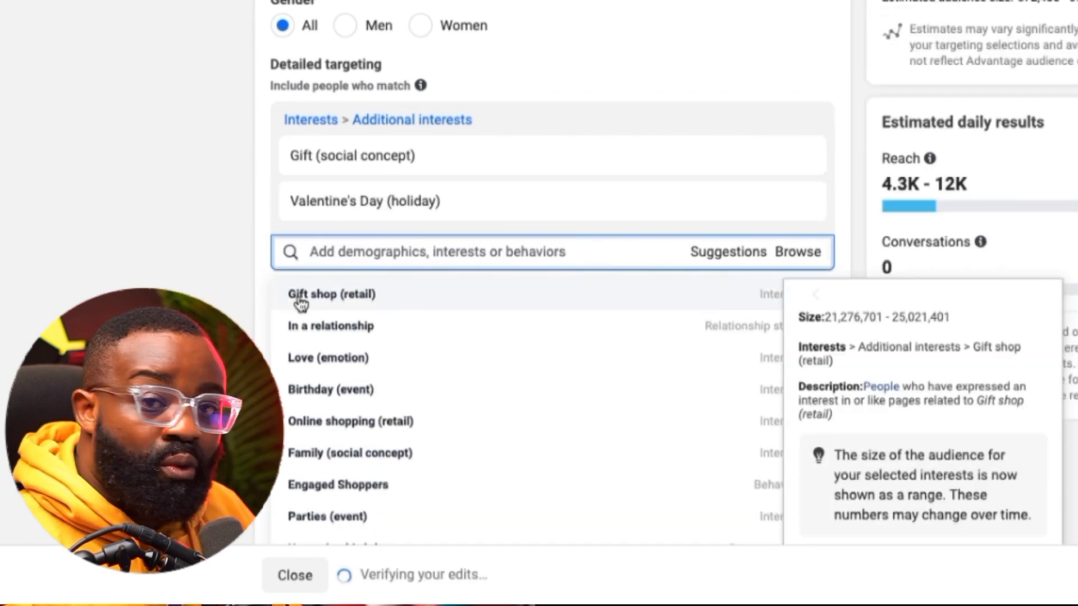
{"action": "left_click", "coordinate": [300, 303]}
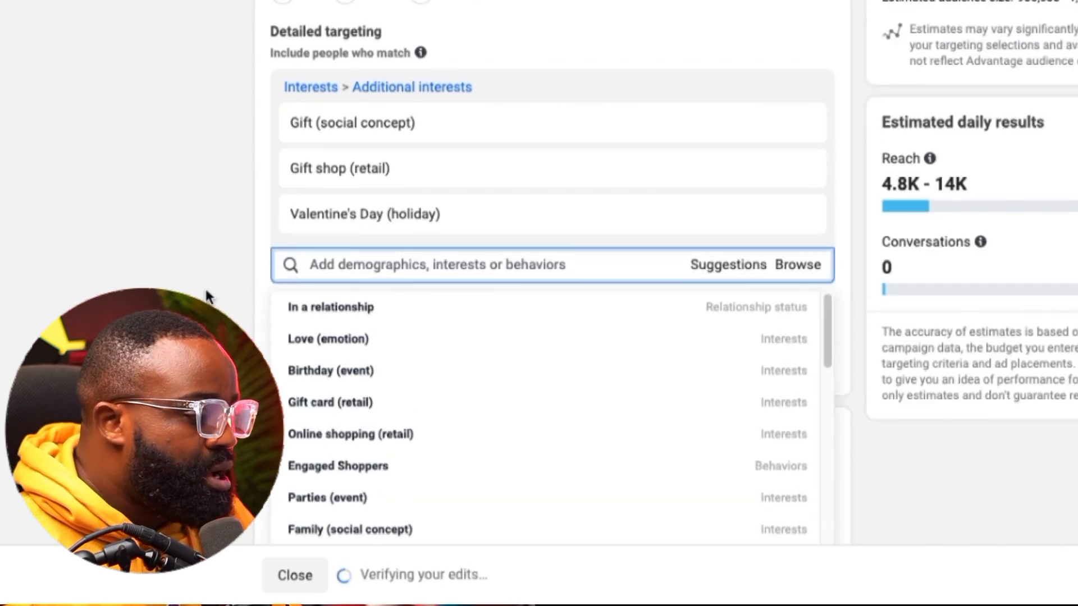
Add the relationship statuses In a relationship and Engaged to the detailed targeting
{"action": "scroll", "coordinate": [208, 296], "scroll_direction": "down", "scroll_amount": 1}
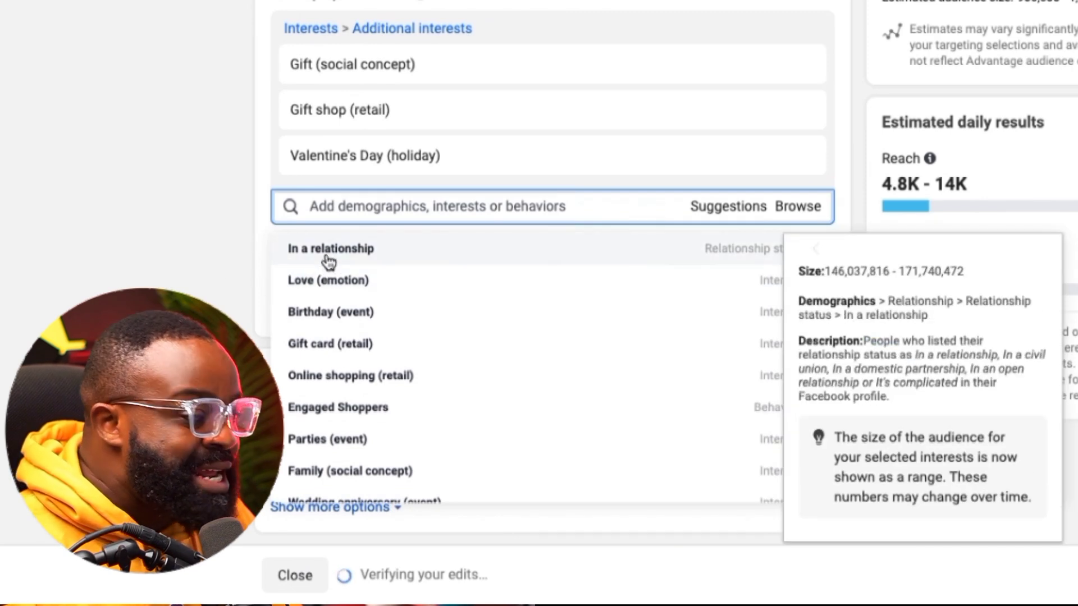
{"action": "left_click", "coordinate": [328, 261]}
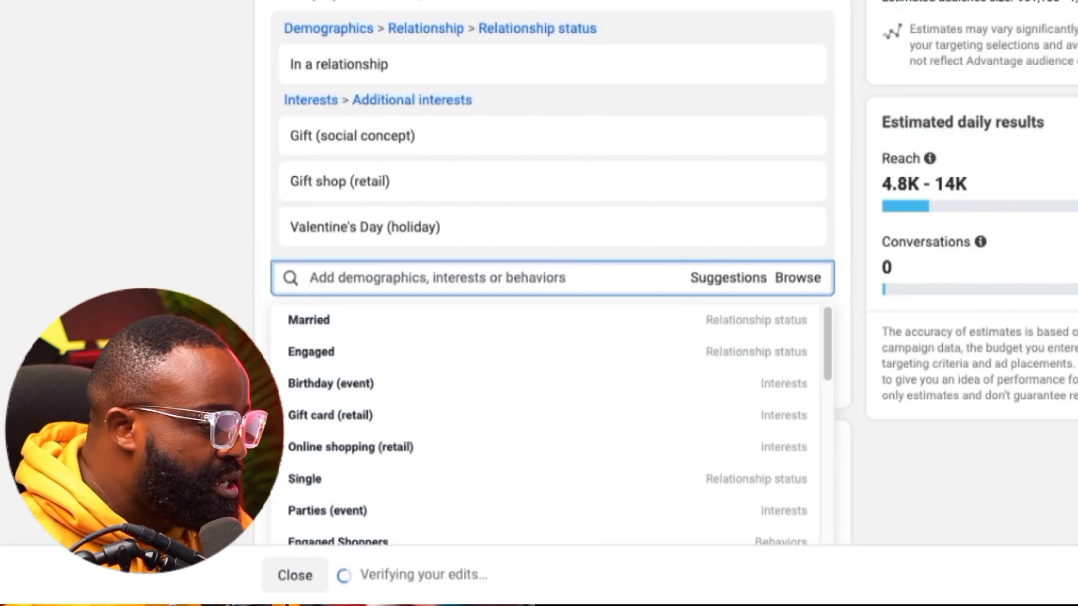
{"action": "left_click", "coordinate": [313, 327]}
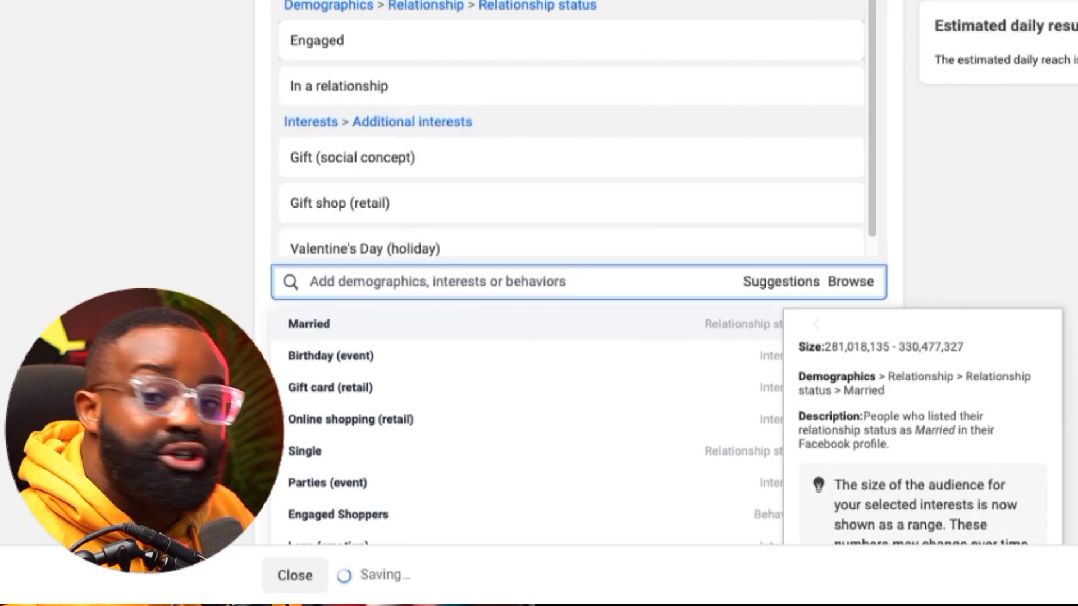
Add the suggested life events Newly engaged (3 months) and Newly-engaged (6 months) to the detailed targeting
{"action": "scroll", "coordinate": [366, 435], "scroll_direction": "down", "scroll_amount": 1}
{"action": "mouse_move", "coordinate": [366, 435]}
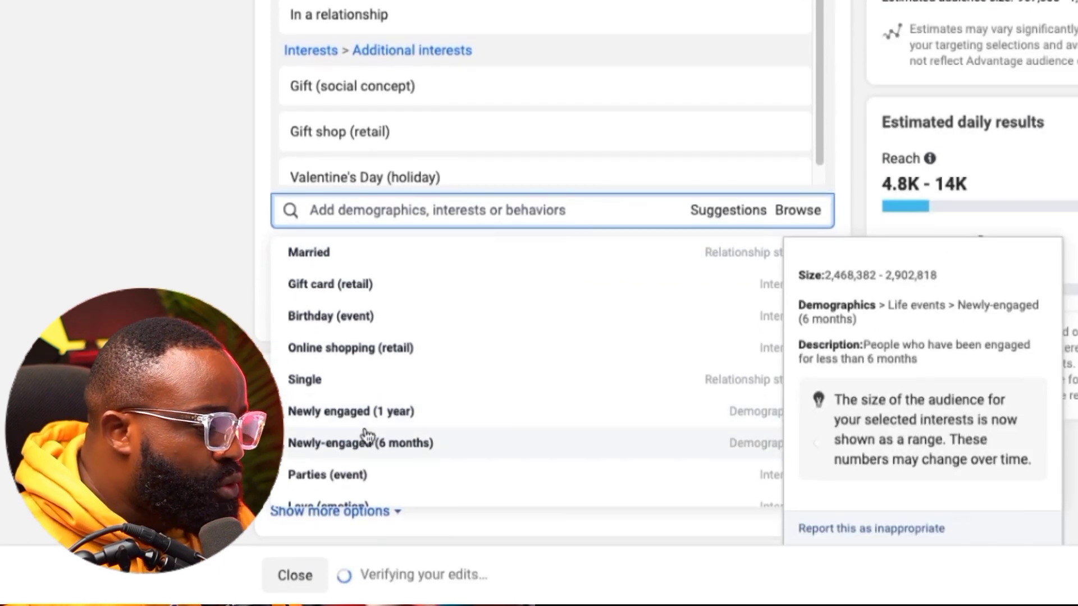
{"action": "scroll", "coordinate": [393, 427], "scroll_direction": "down", "scroll_amount": 2}
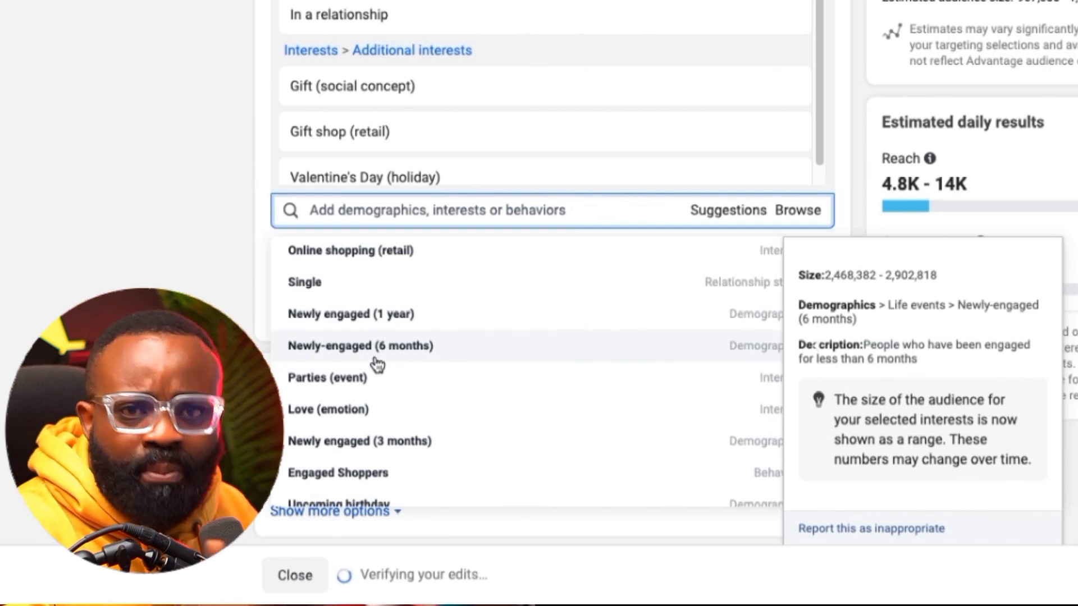
{"action": "left_click", "coordinate": [344, 440]}
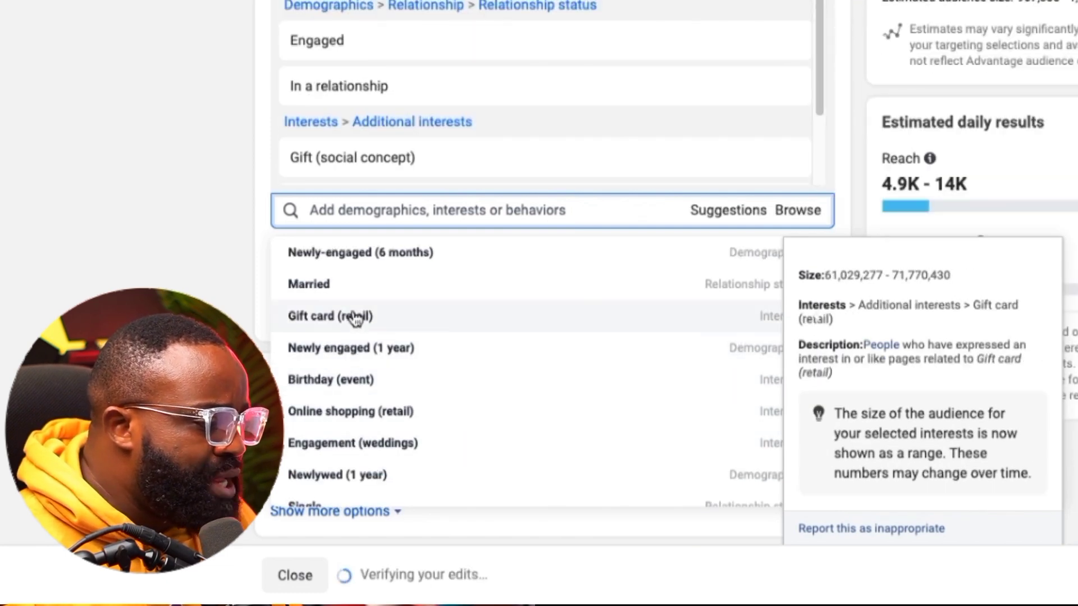
{"action": "left_click", "coordinate": [371, 264]}
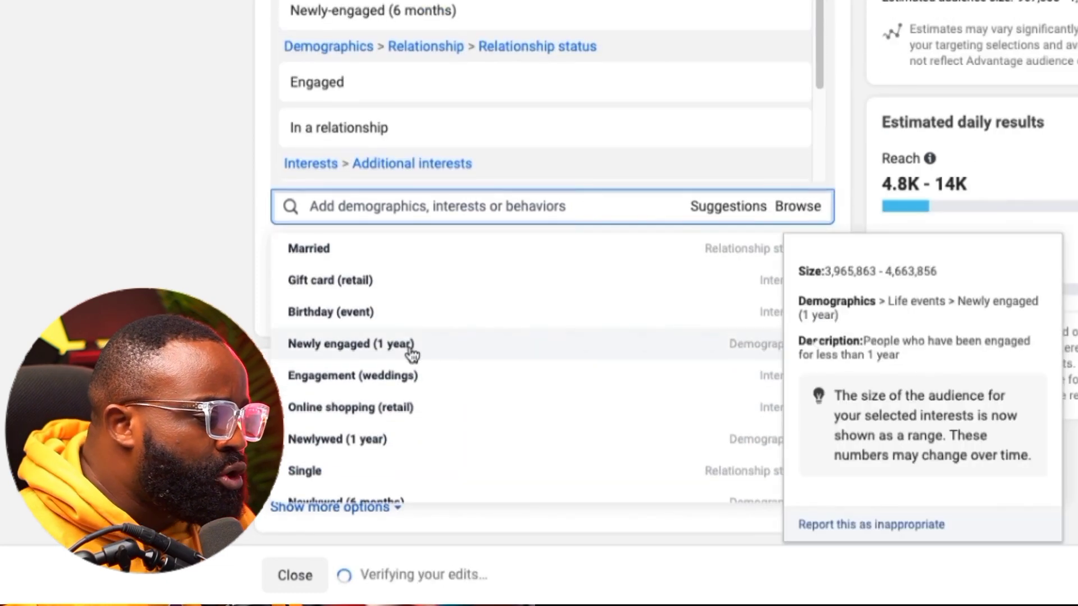
Add the Newlywed (3 months) life event to the detailed targeting and look through the remaining suggestions
{"action": "scroll", "coordinate": [410, 371], "scroll_direction": "down", "scroll_amount": 2}
{"action": "scroll", "coordinate": [409, 382], "scroll_direction": "down", "scroll_amount": 4}
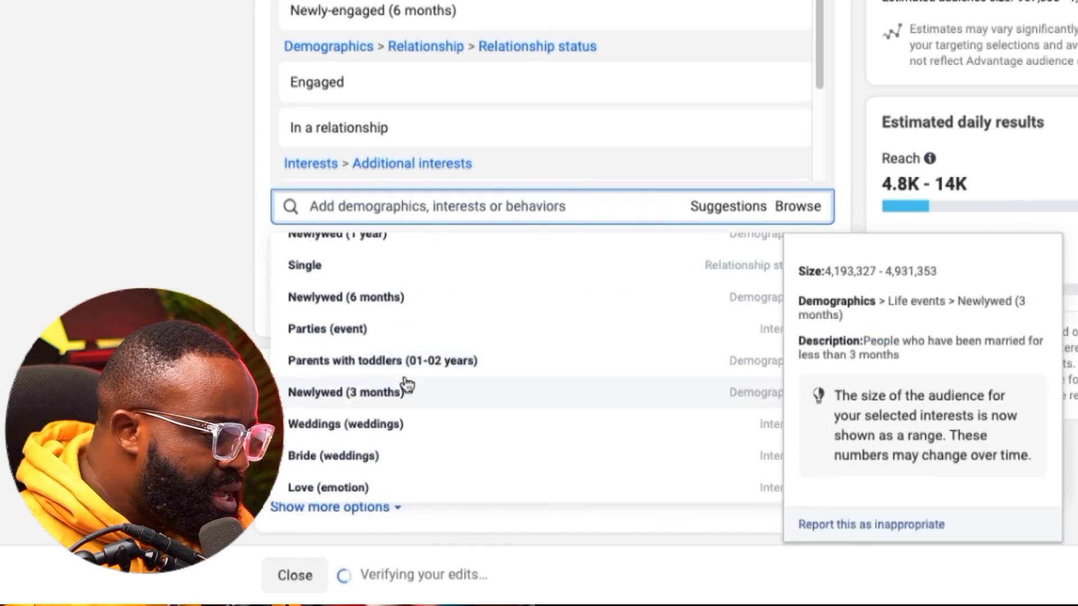
{"action": "left_click", "coordinate": [316, 373]}
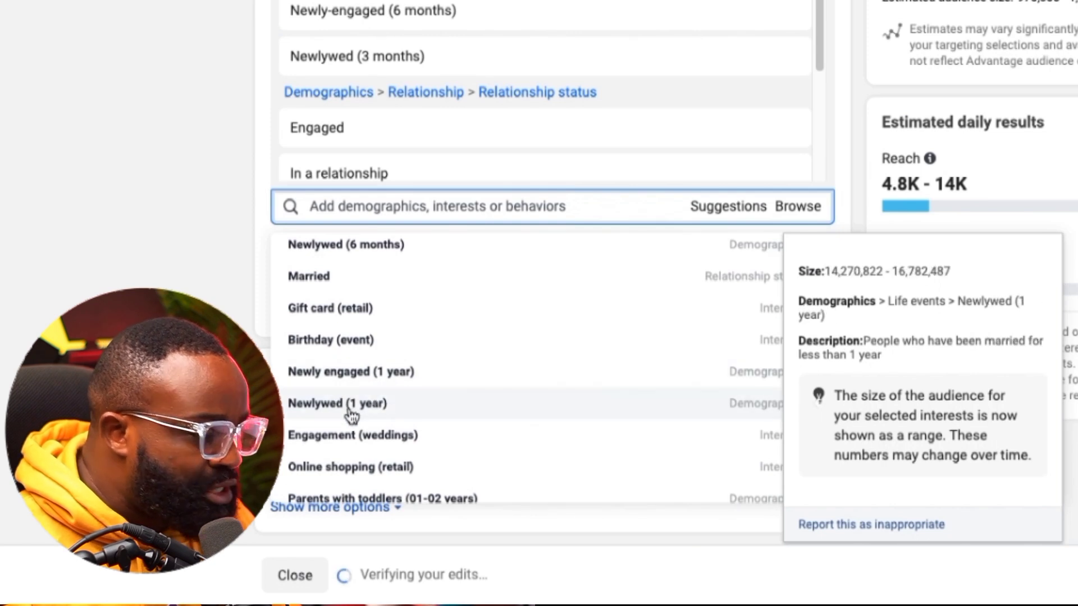
{"action": "scroll", "coordinate": [370, 426], "scroll_direction": "down", "scroll_amount": 6}
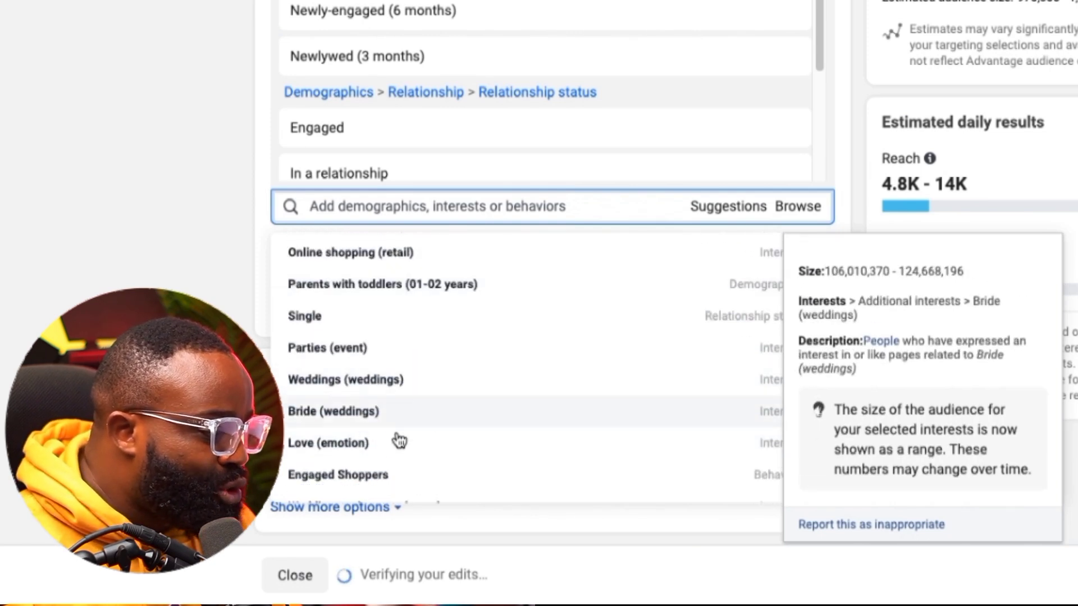
{"action": "scroll", "coordinate": [401, 433], "scroll_direction": "up", "scroll_amount": 3}
{"action": "scroll", "coordinate": [376, 404], "scroll_direction": "up", "scroll_amount": 4}
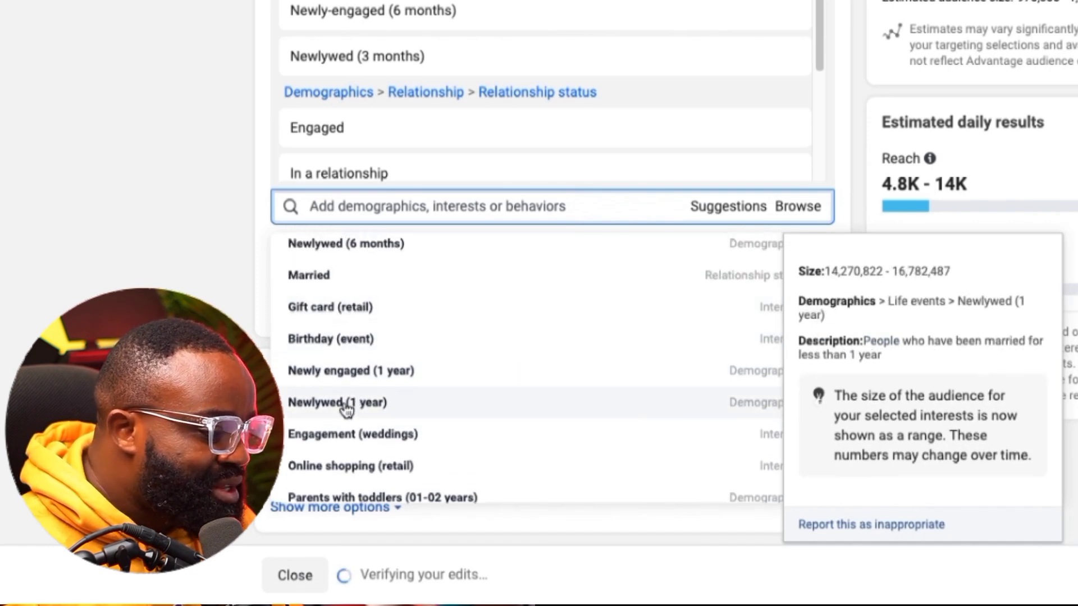
Add the life events Newlywed (1 year) and Newlywed (6 months) and the interest Gift card (retail) to the detailed targeting
{"action": "left_click", "coordinate": [309, 402]}
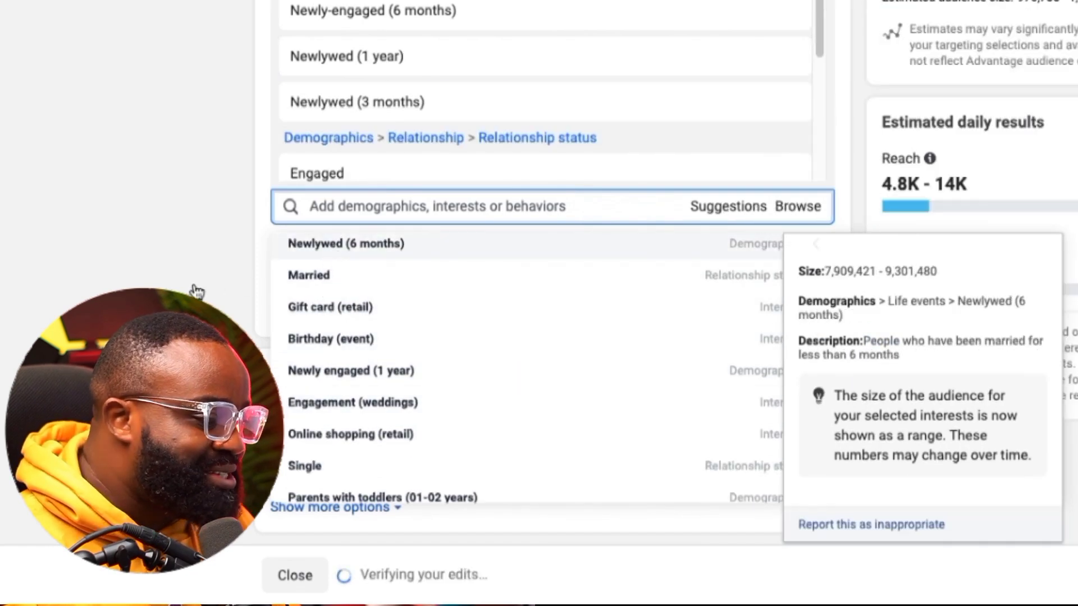
{"action": "left_click", "coordinate": [326, 243]}
{"action": "left_click", "coordinate": [328, 286]}
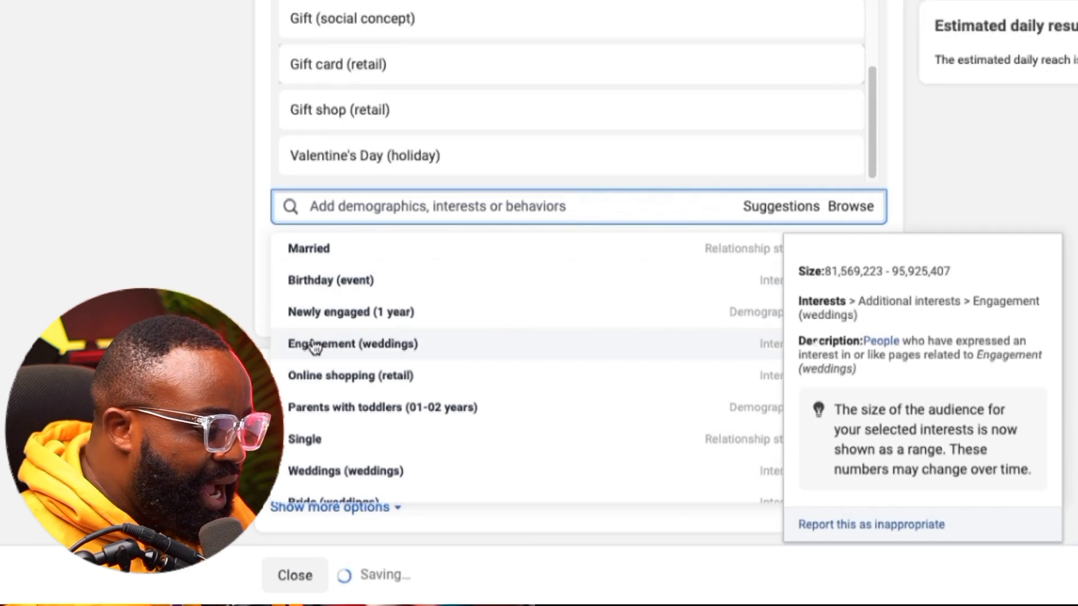
{"action": "scroll", "coordinate": [291, 409], "scroll_direction": "down", "scroll_amount": 3}
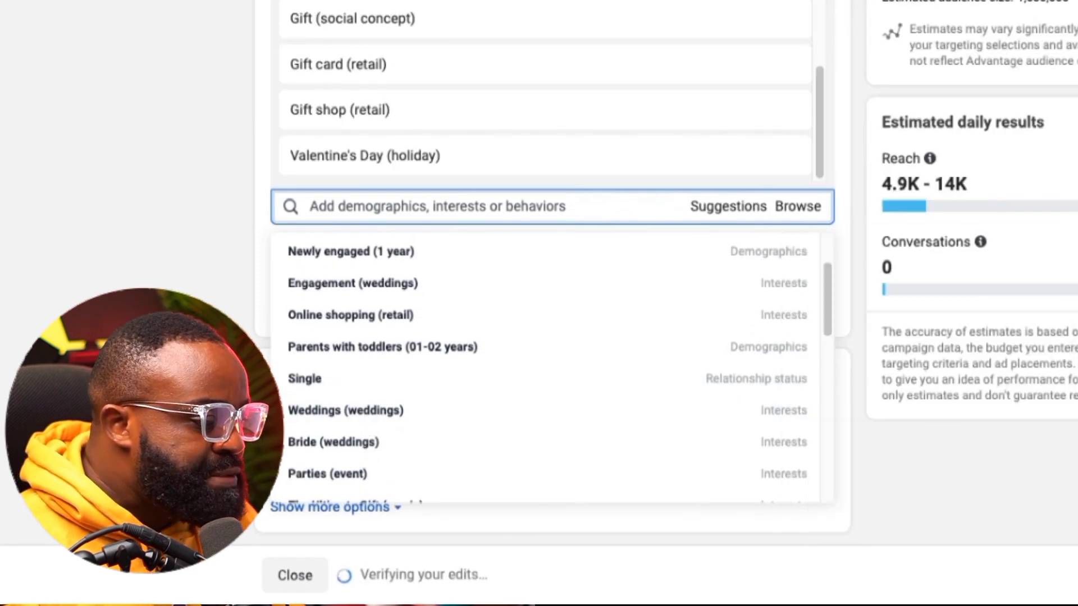
Search for "online food" and add the interests Online food ordering (food & drink), Home Delivery (movie) and Fast food (food & drink) to the detailed targeting
{"action": "left_click", "coordinate": [313, 222]}
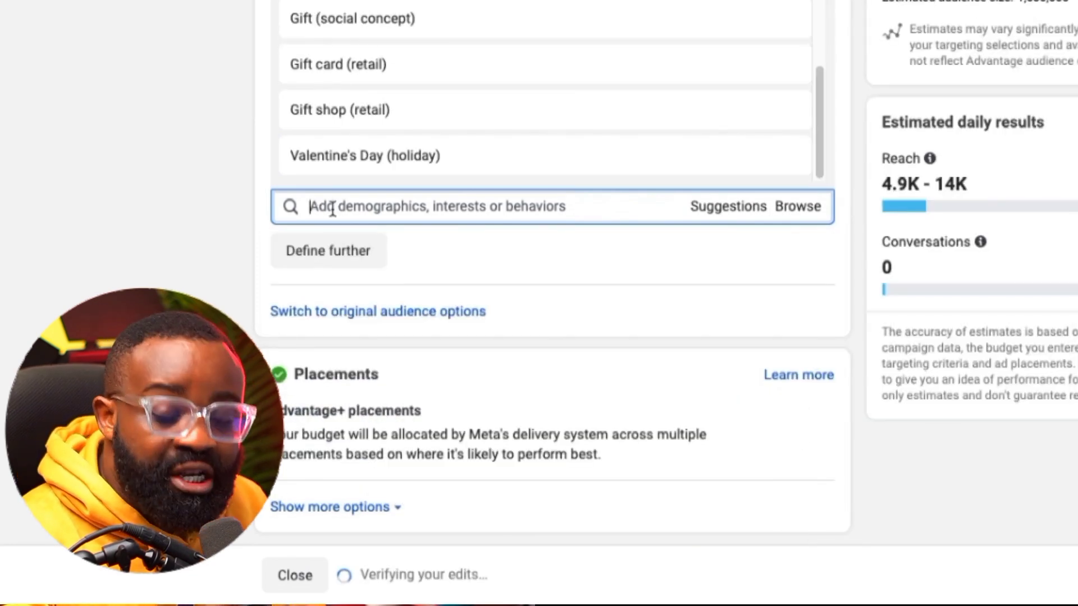
{"action": "type", "text": "online food"}
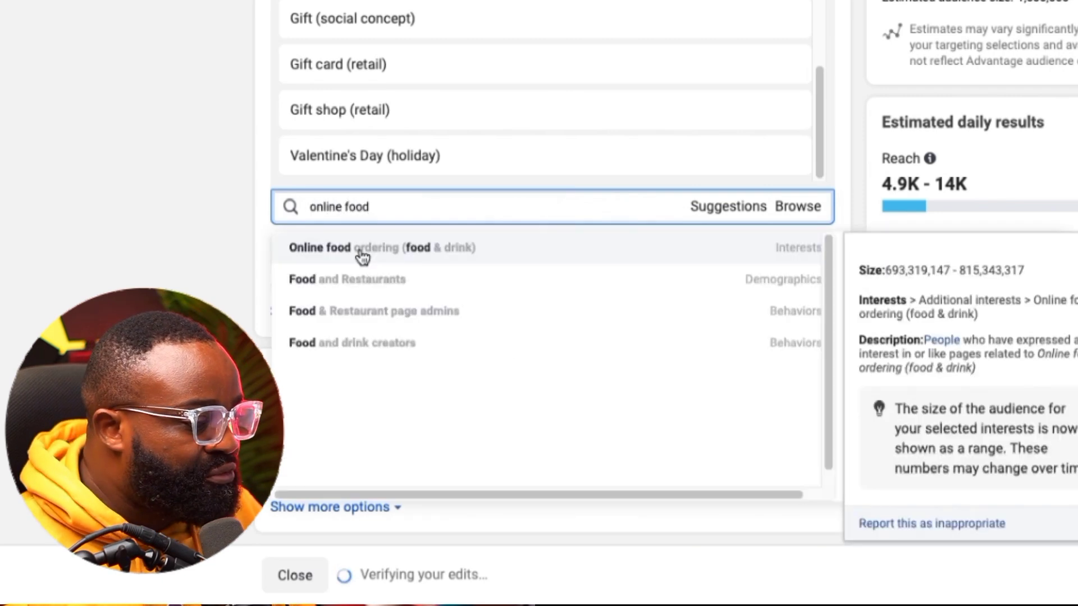
{"action": "left_click", "coordinate": [335, 266]}
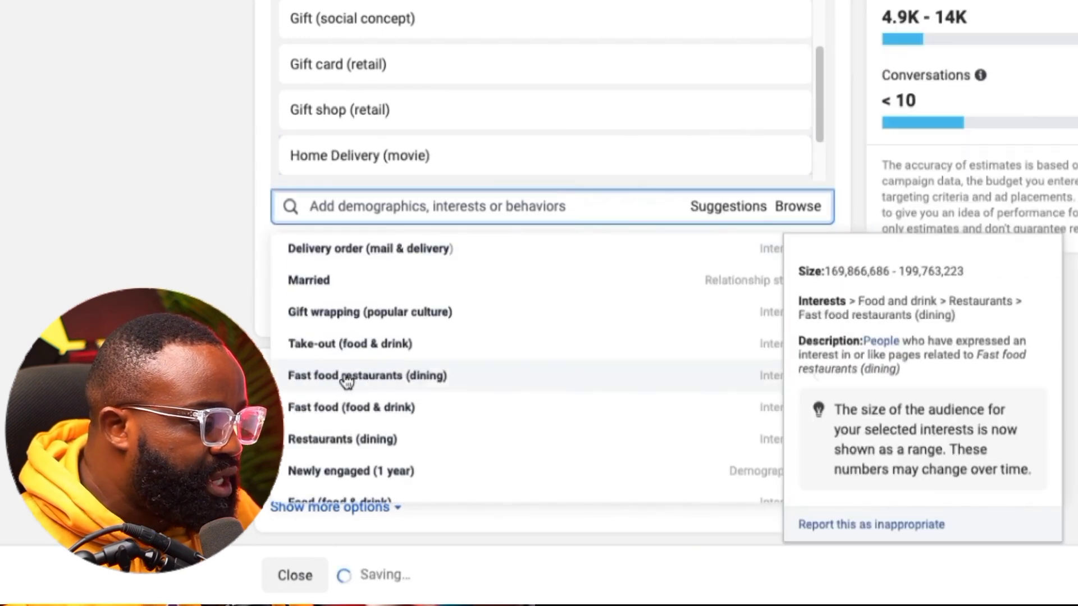
{"action": "scroll", "coordinate": [337, 381], "scroll_direction": "down", "scroll_amount": 1}
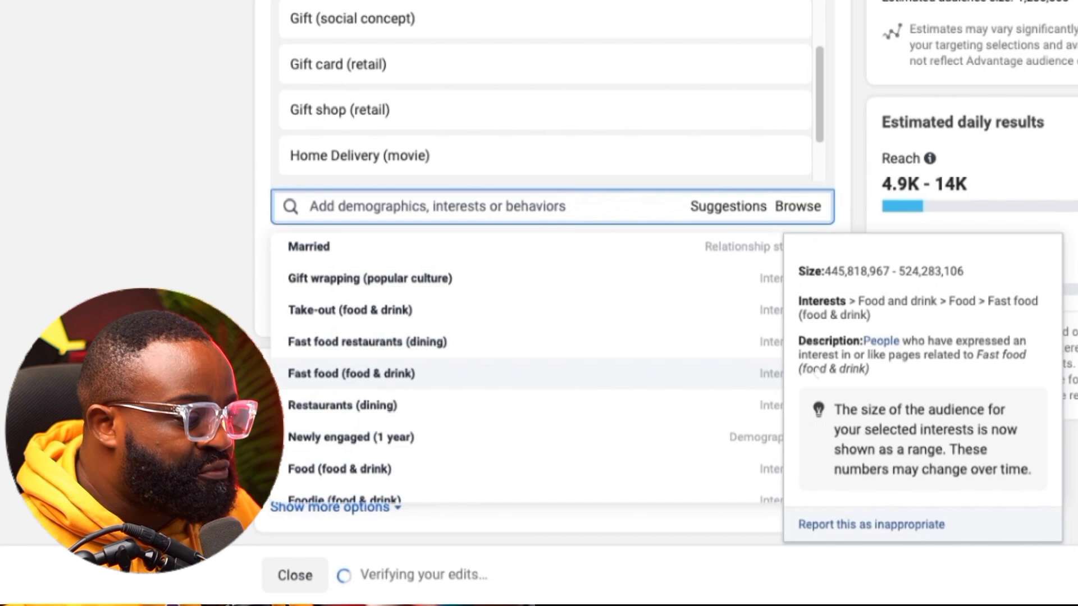
{"action": "left_click", "coordinate": [351, 373]}
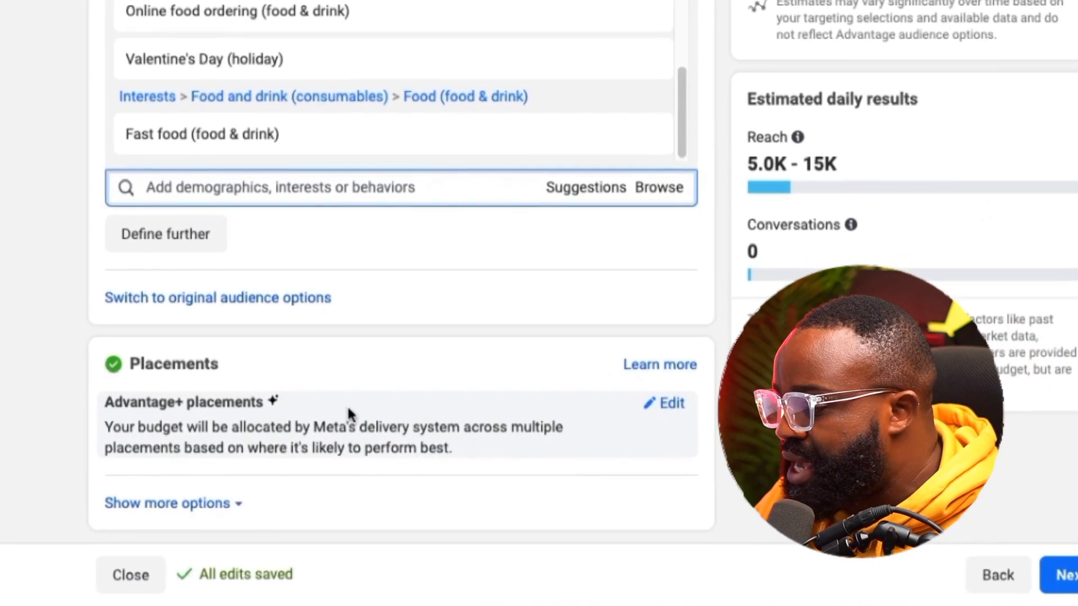
Open the ad set's placement options and review the Advantage+ and Manual placements choices, keeping Advantage+ placements
{"action": "left_click", "coordinate": [664, 403]}
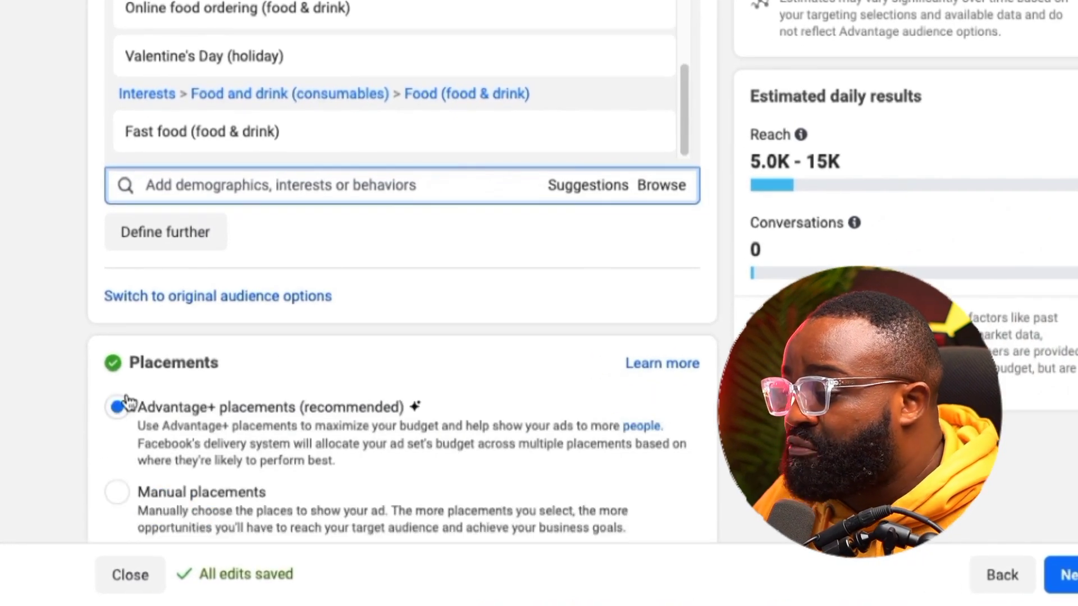
{"action": "left_click", "coordinate": [152, 412]}
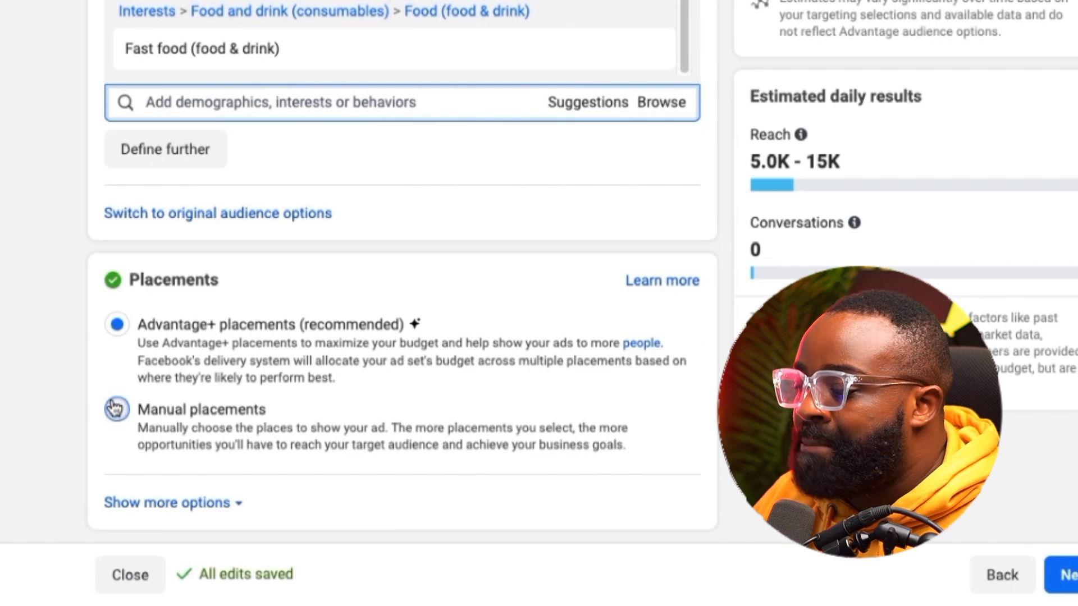
Continue to the New Engagement Ad and look through its format, creative and call-to-action settings
{"action": "scroll", "coordinate": [180, 402], "scroll_direction": "down", "scroll_amount": 5}
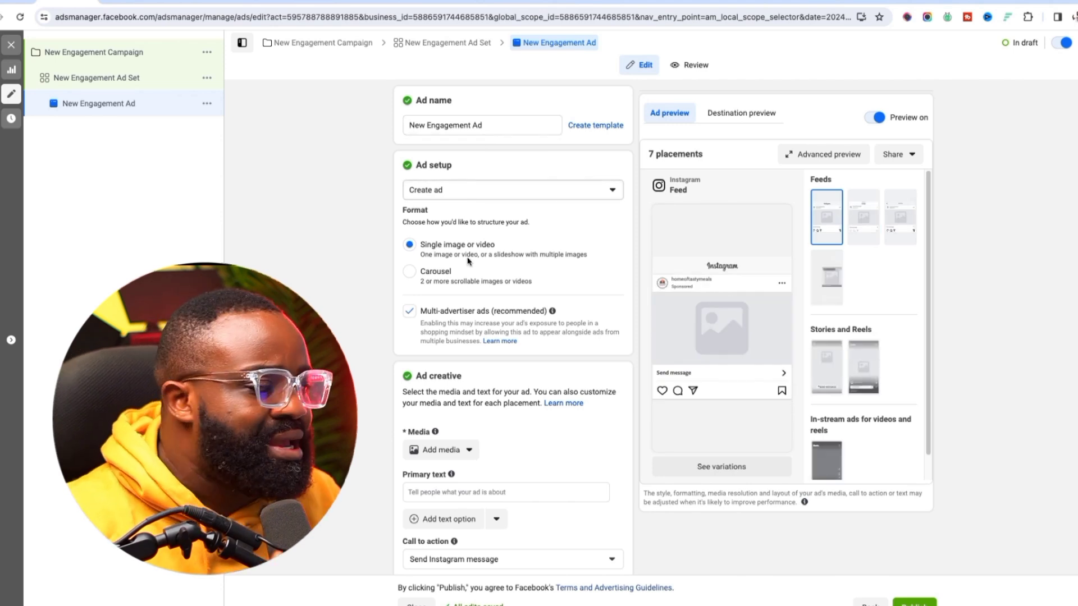
{"action": "scroll", "coordinate": [443, 432], "scroll_direction": "down", "scroll_amount": 3}
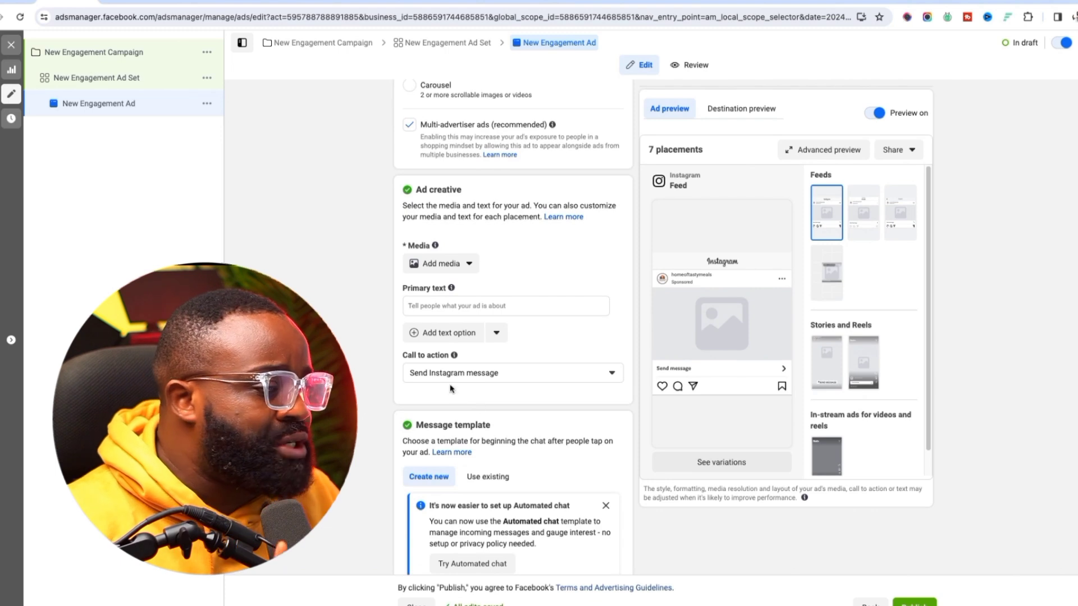